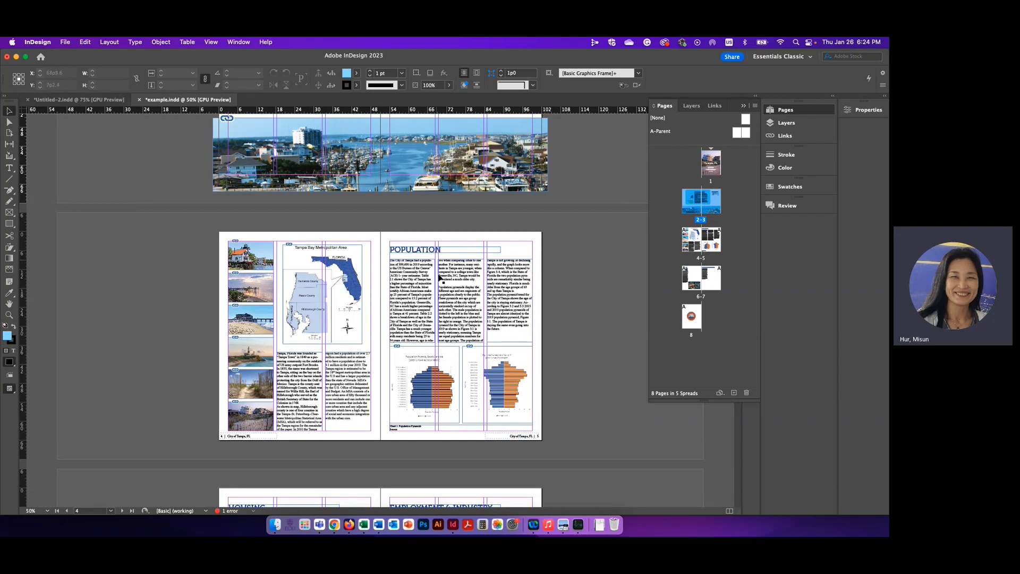
Step: Examine how text, photos and charts are laid out on the Population, Housing and Employment spreads of the example document
scroll(425, 333, down, 5)
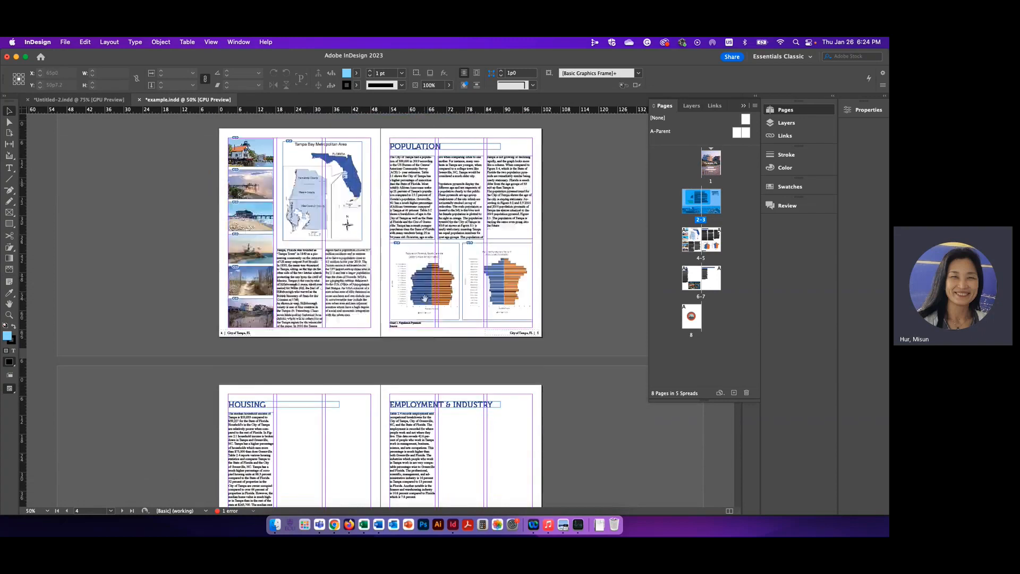
scroll(425, 302, down, 2)
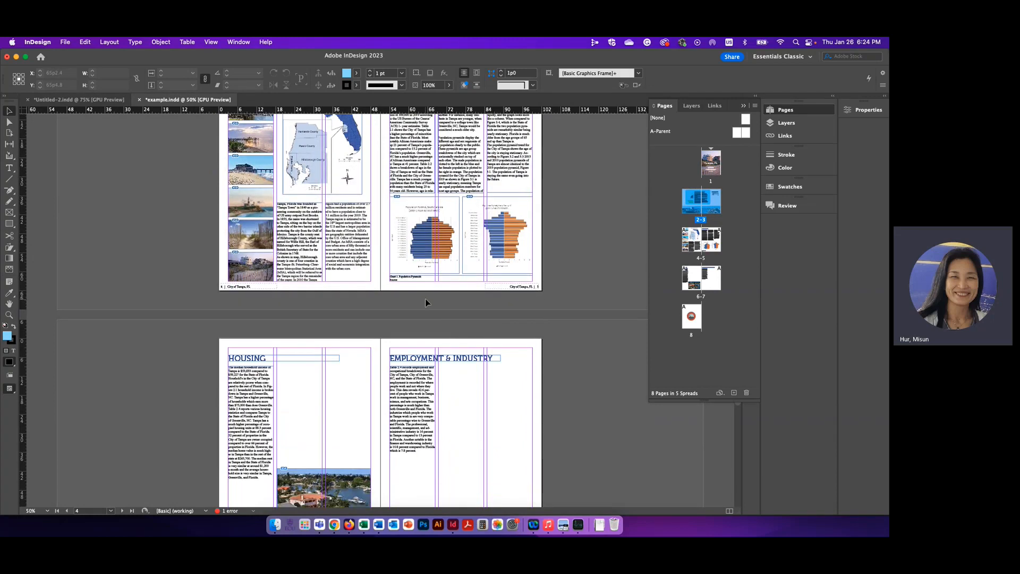
scroll(425, 302, up, 2)
scroll(426, 302, up, 1)
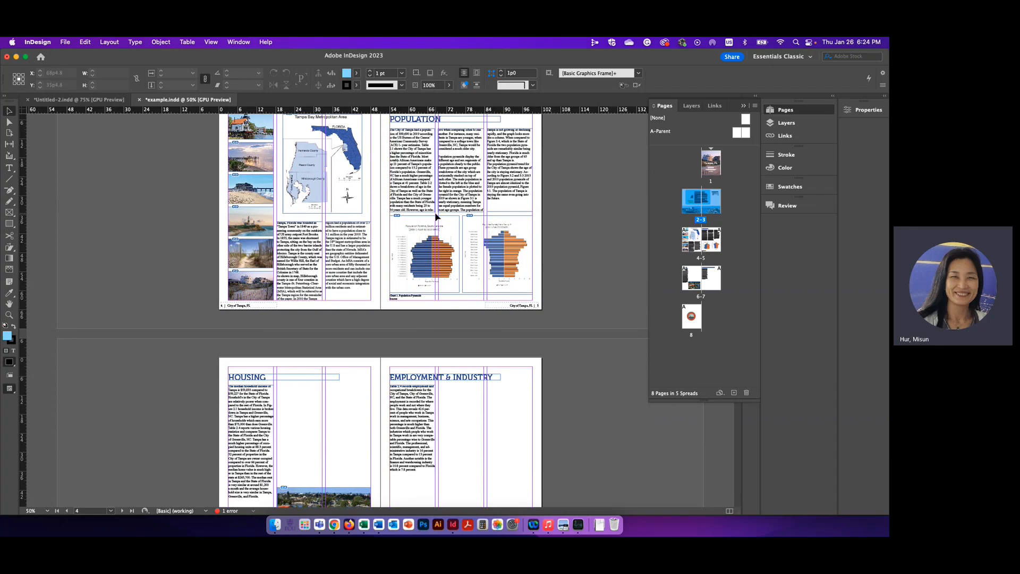
scroll(534, 314, up, 2)
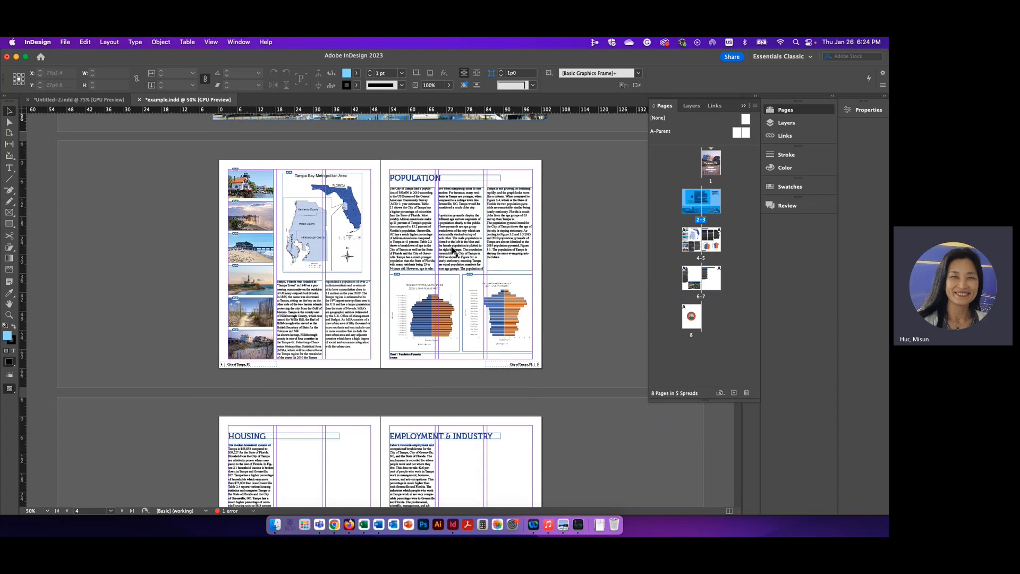
Step: Open the text_report document in Word from Finder and look through its Population, Housing and Employment sections
click(275, 525)
double_click(580, 327)
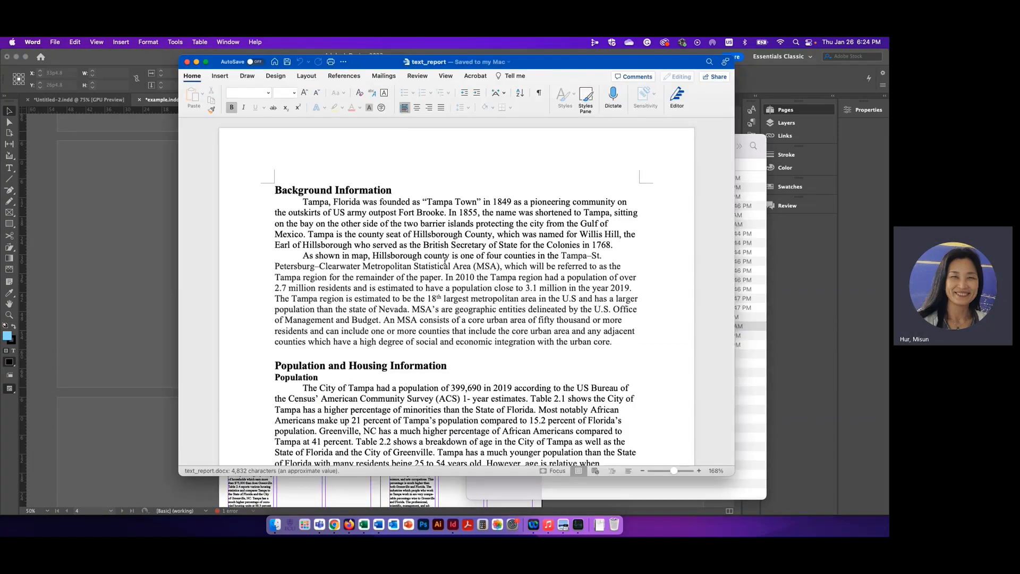
scroll(445, 263, down, 15)
scroll(445, 263, down, 15)
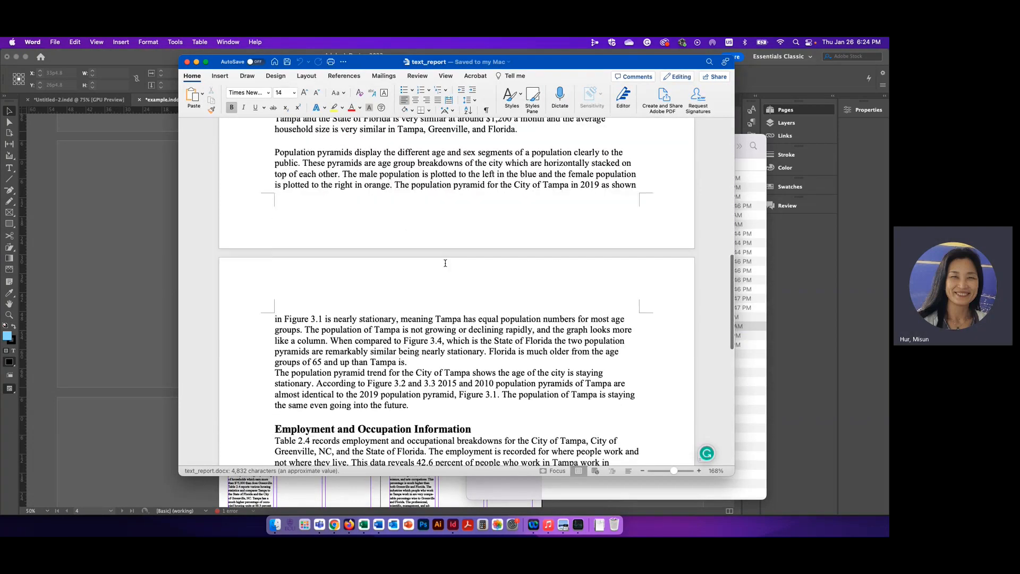
scroll(445, 263, up, 15)
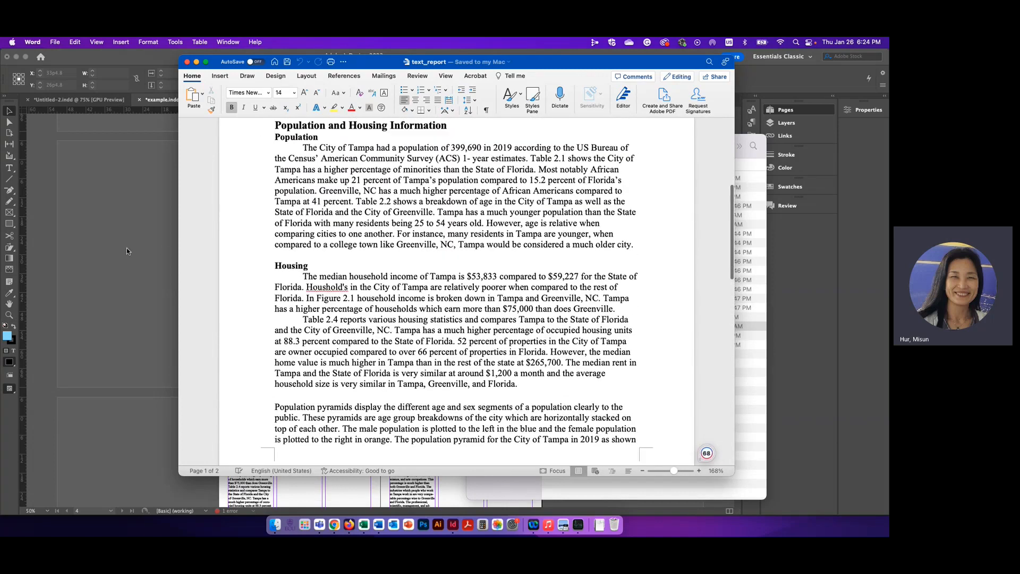
Step: Switch back to InDesign and bring up pages 4–5 of the Untitled-2 document
click(127, 248)
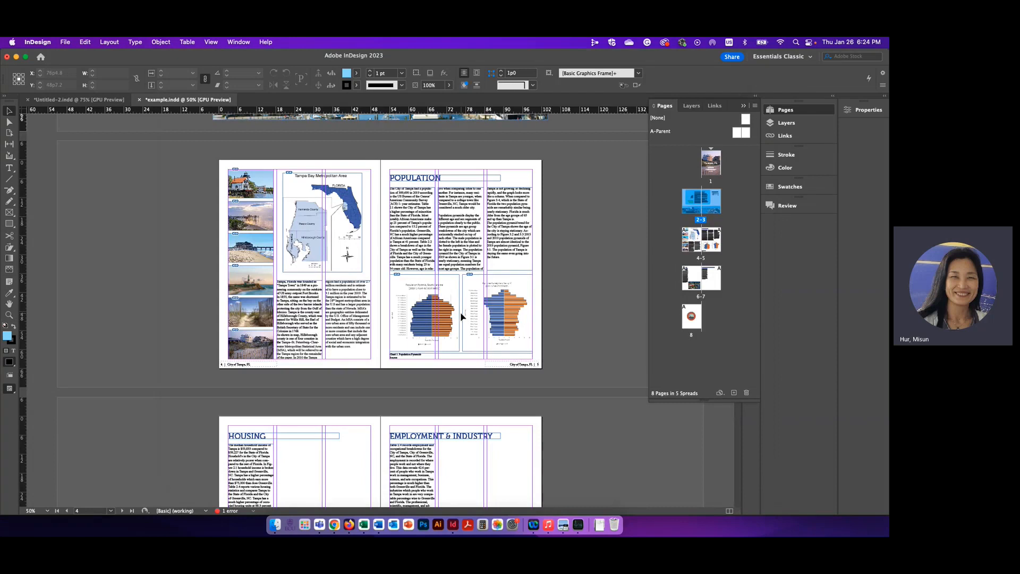
key(ctrl+Tab)
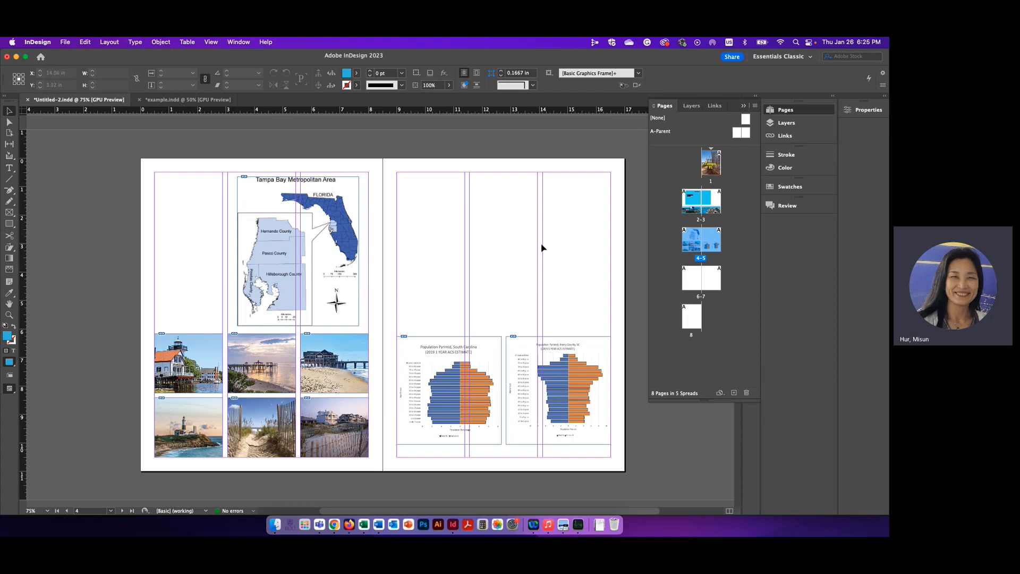
scroll(542, 248, down, 7)
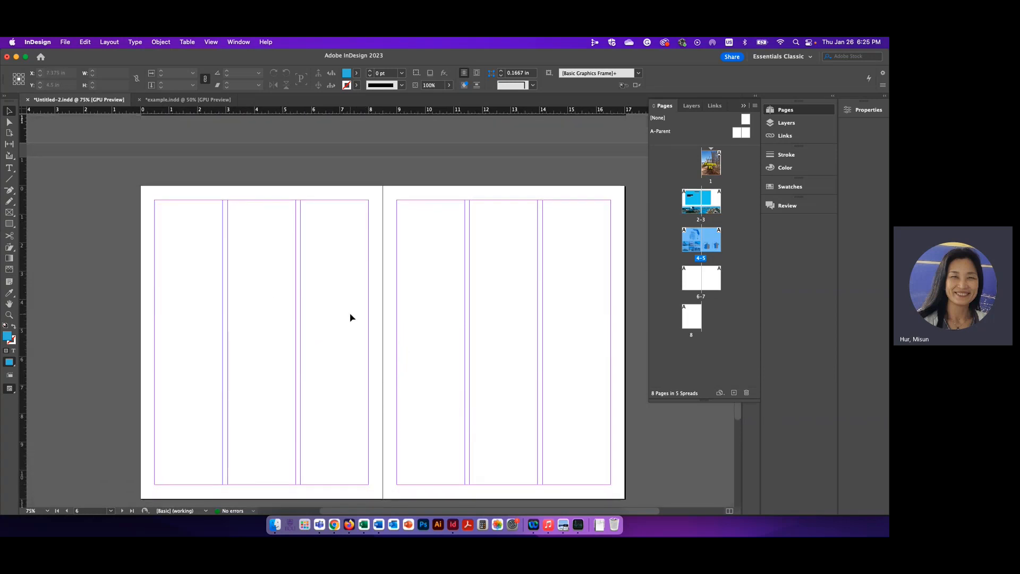
scroll(380, 304, up, 8)
scroll(418, 319, down, 1)
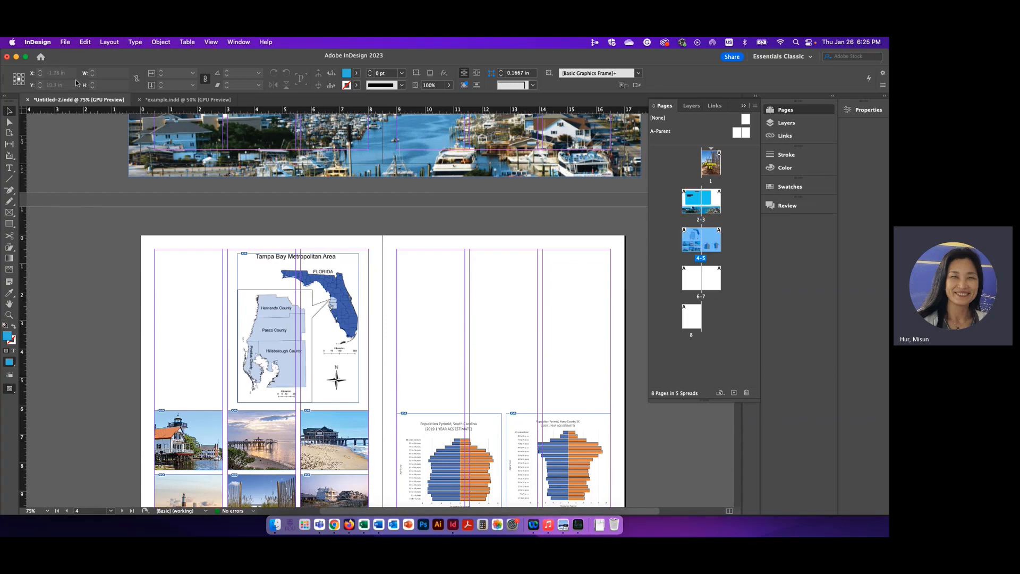
Step: Place the text_report file in a frame about 2.39 by 5.39 in, filling page 4's first column above the photos
click(65, 42)
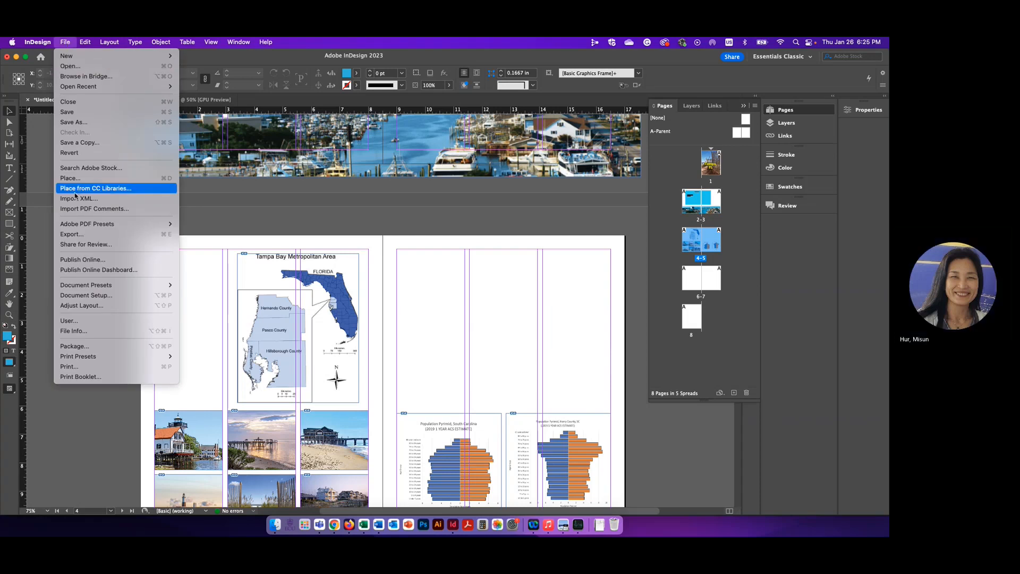
click(81, 178)
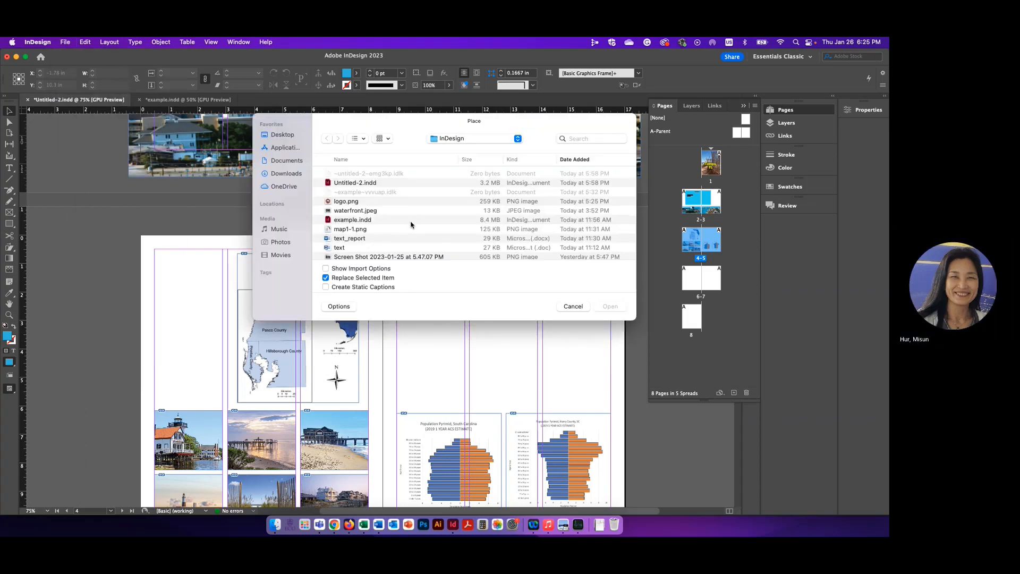
scroll(412, 223, down, 5)
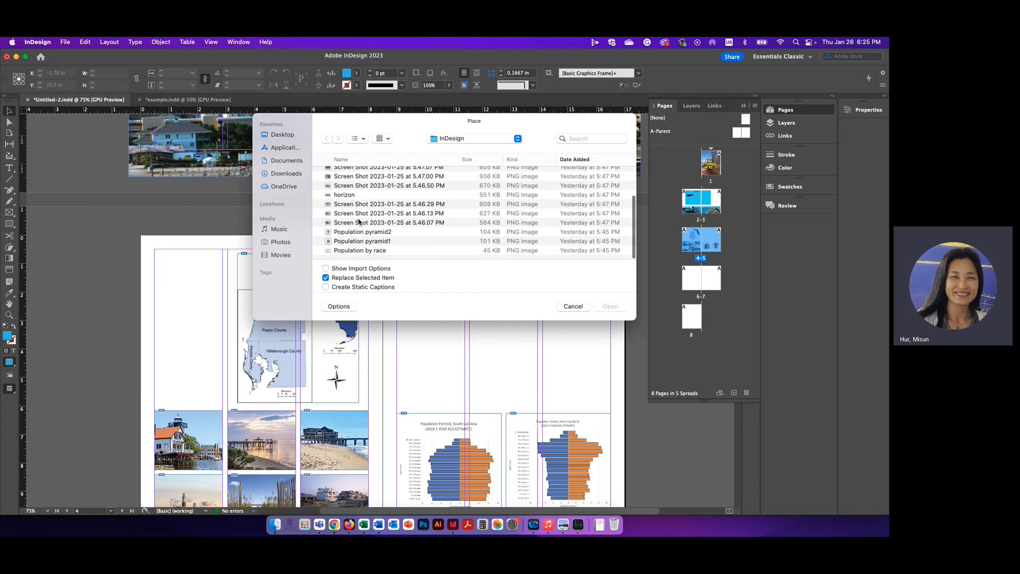
scroll(360, 226, up, 4)
scroll(359, 222, up, 2)
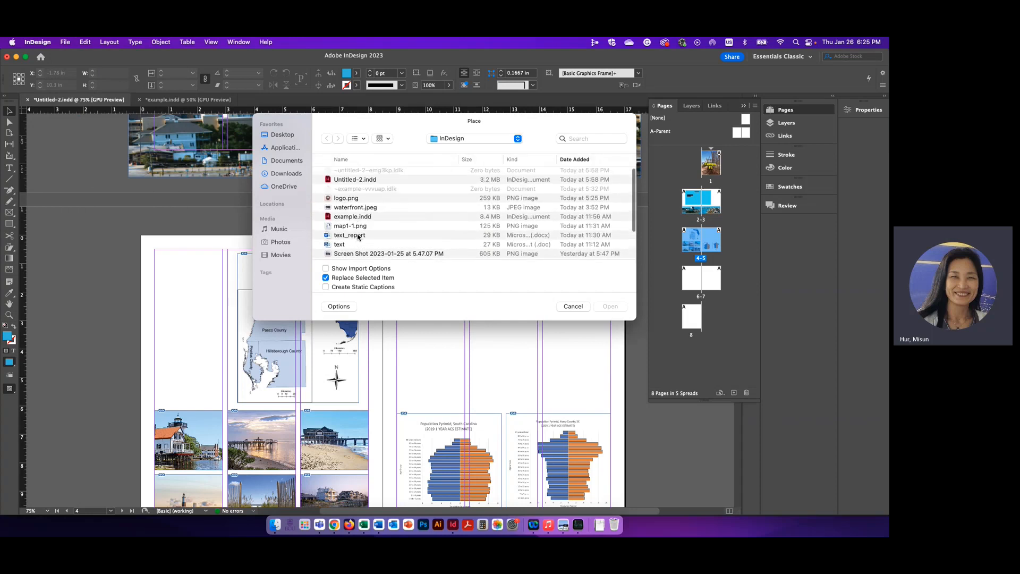
click(361, 236)
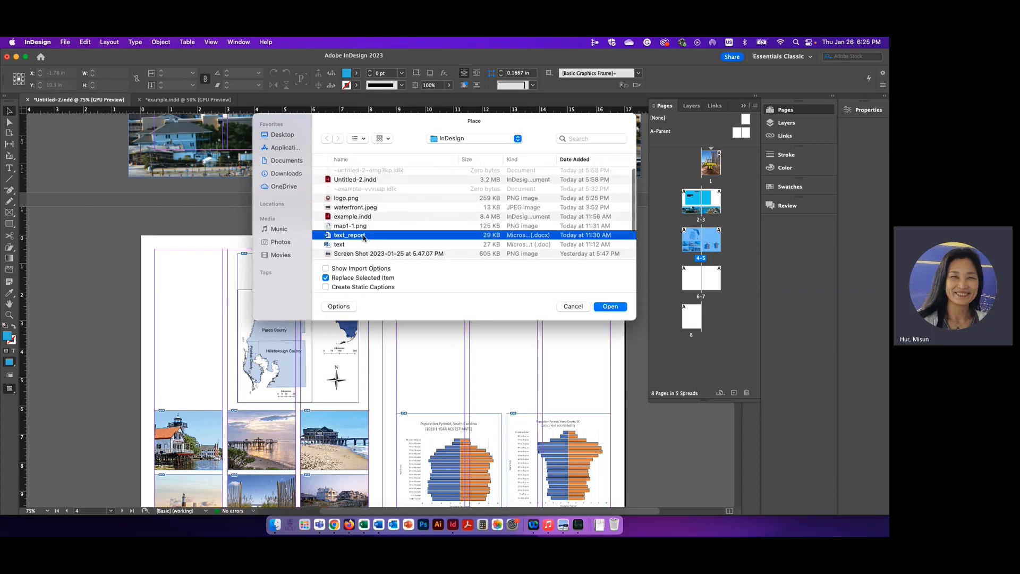
click(610, 307)
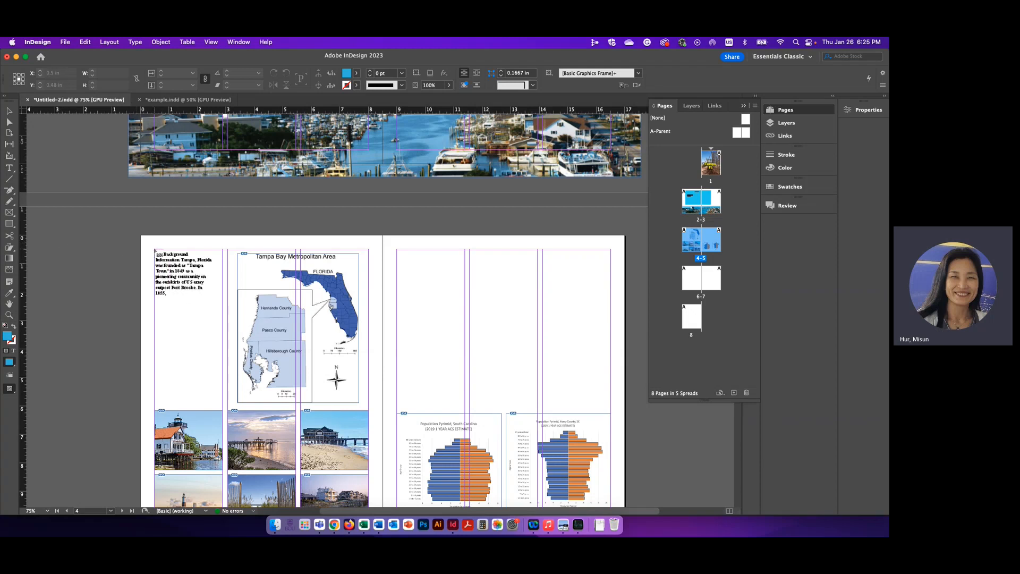
drag(155, 249, 223, 406)
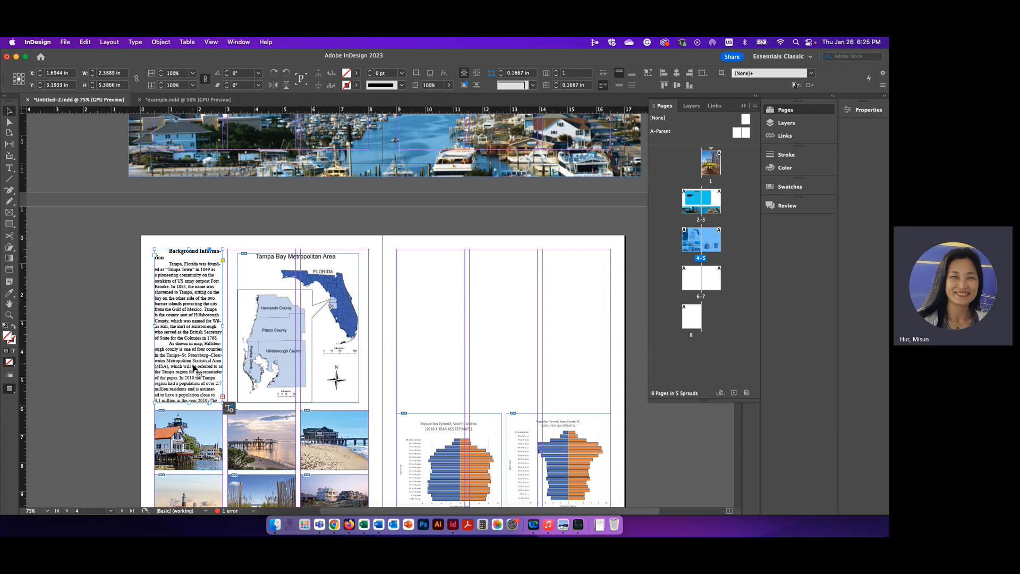
Step: Delete the "Background Information" heading from the start of the placed text on page 4
double_click(160, 258)
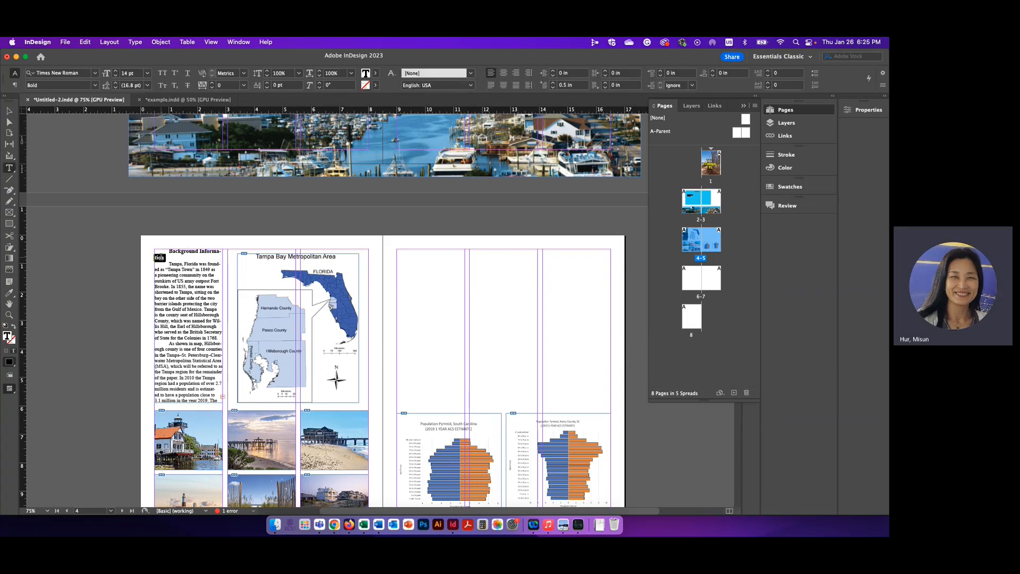
drag(171, 257, 168, 252)
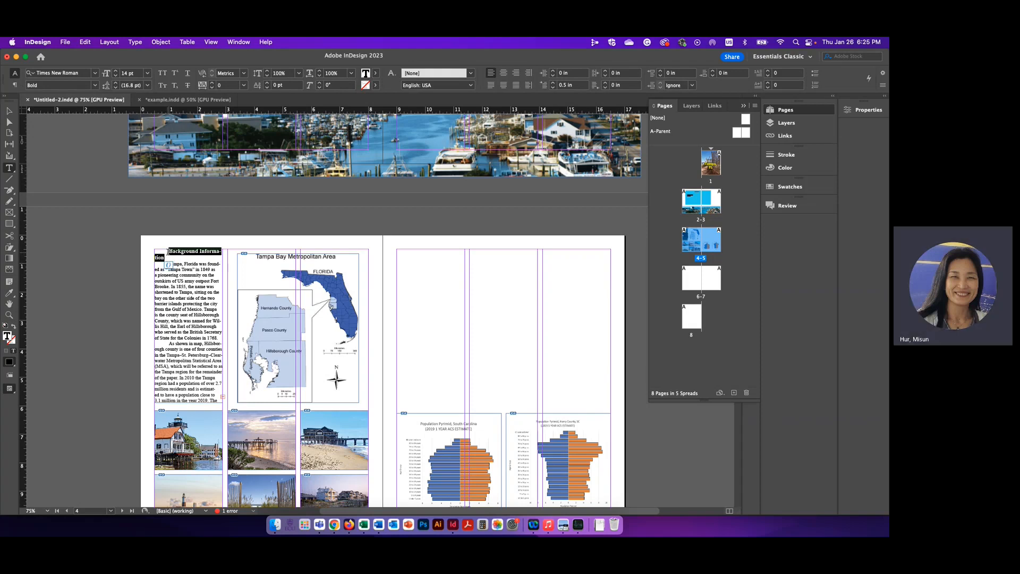
key(BackSpace)
key(Delete)
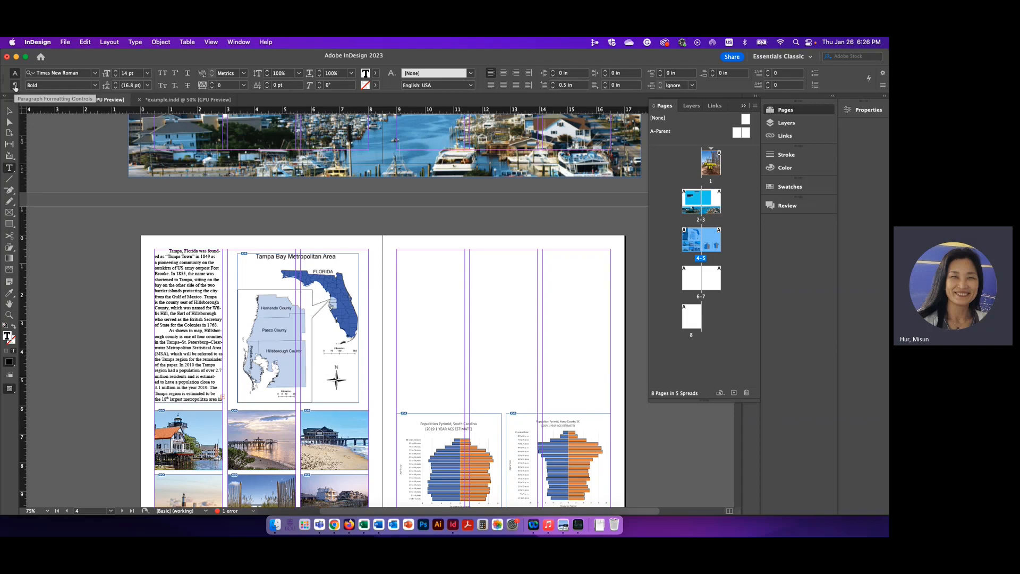
Step: Set the first-line left indent of the opening "Tampa, Florida" paragraph to 0 in
click(15, 87)
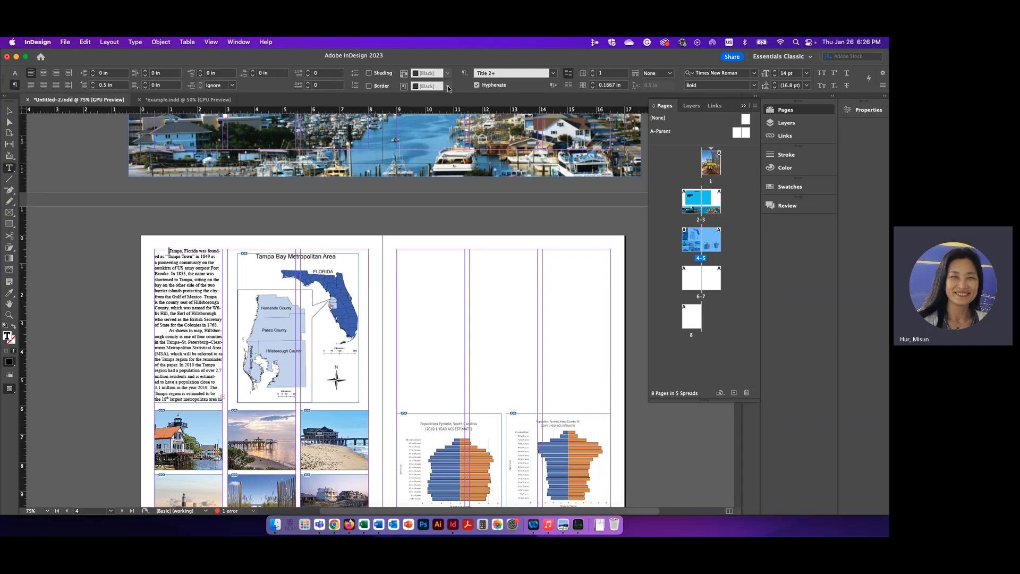
click(15, 75)
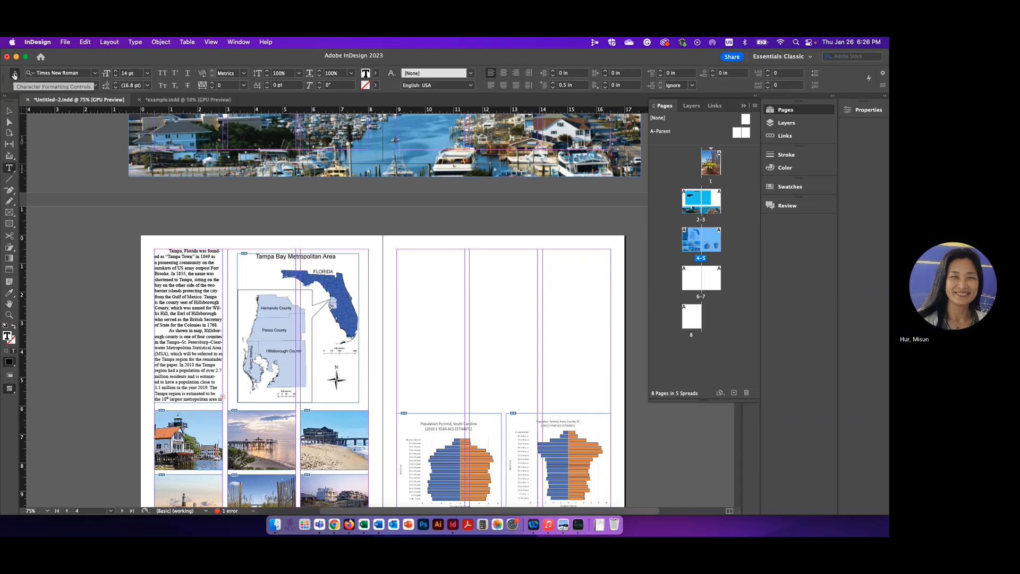
click(552, 88)
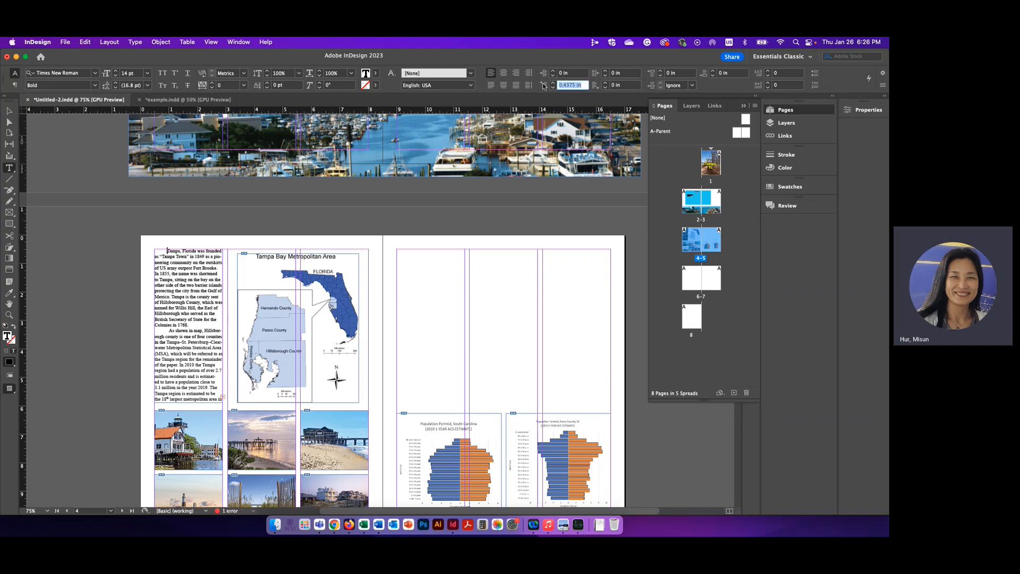
text(0)
key(Return)
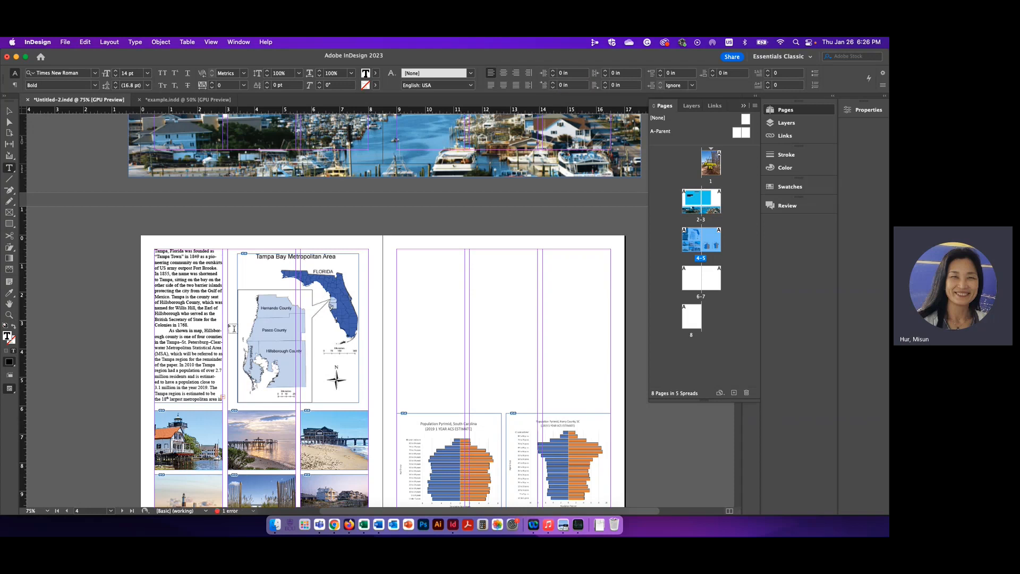
Step: Set the first-line left indent to 0 in for all text in page 4's text frame, leaving the frame selected
click(9, 112)
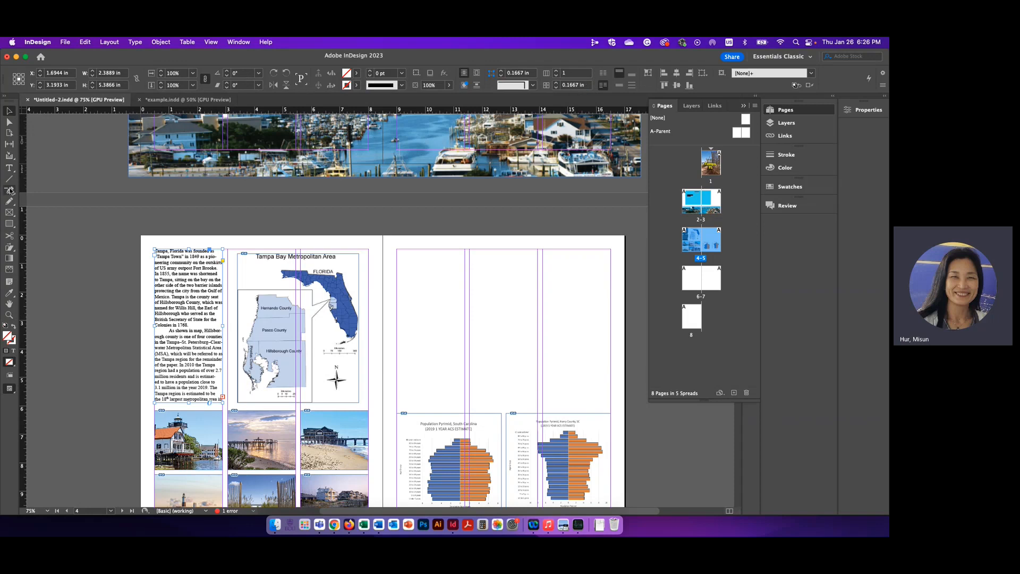
click(11, 169)
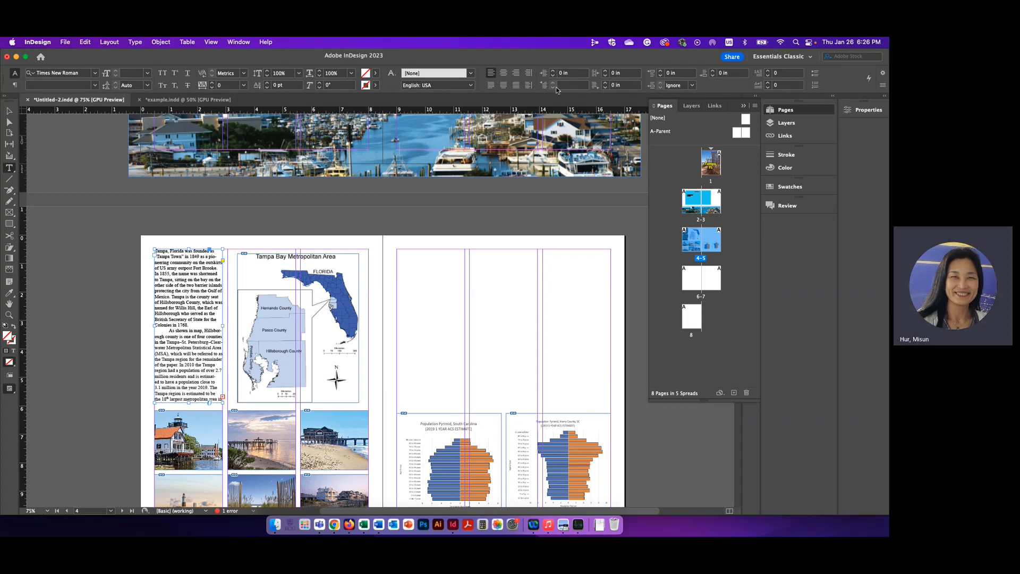
click(572, 86)
key(Return)
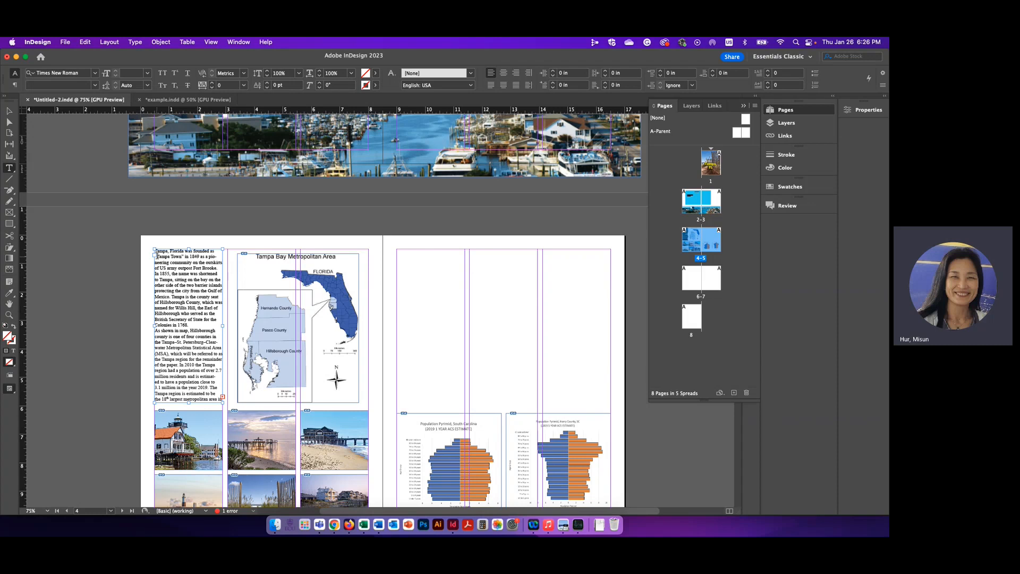
click(9, 111)
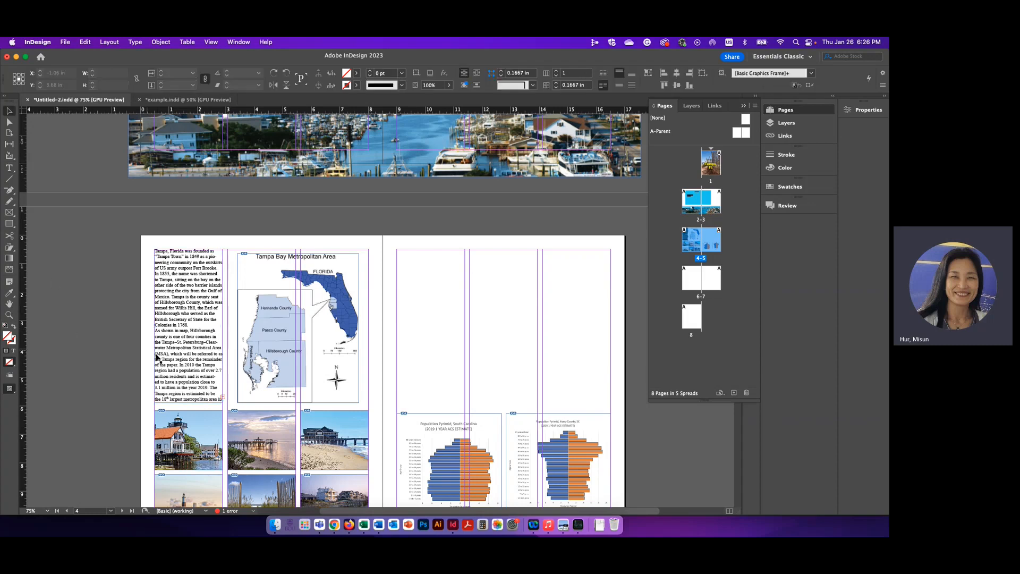
click(157, 357)
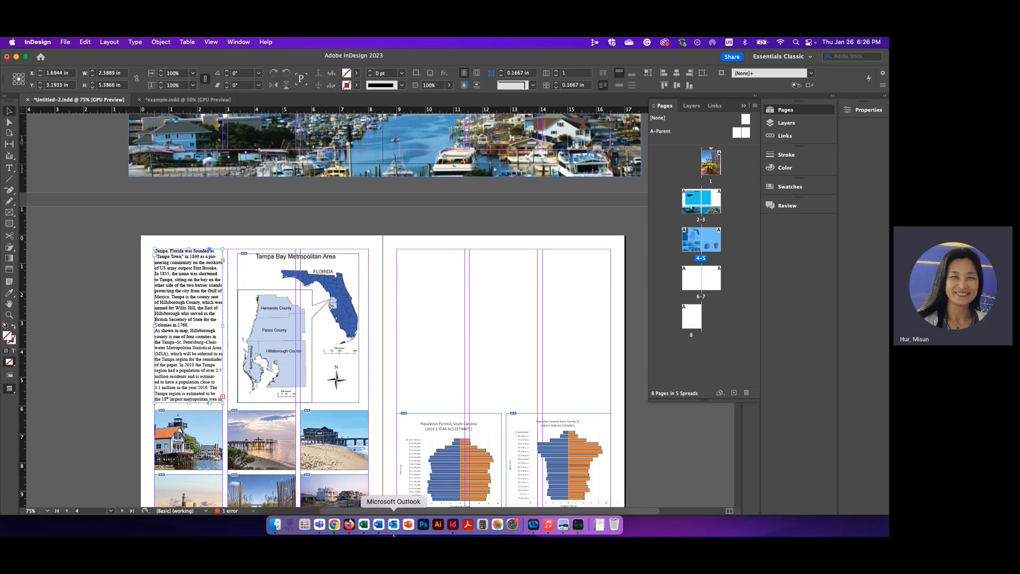
Step: Switch to Word, look through the rest of text_report and close the document window
click(379, 526)
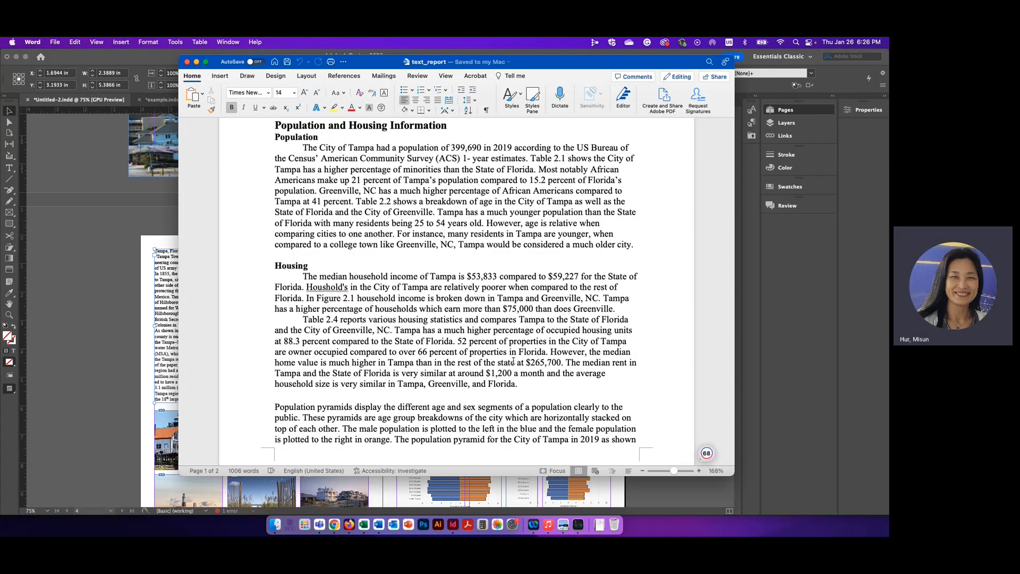
scroll(507, 328, down, 4)
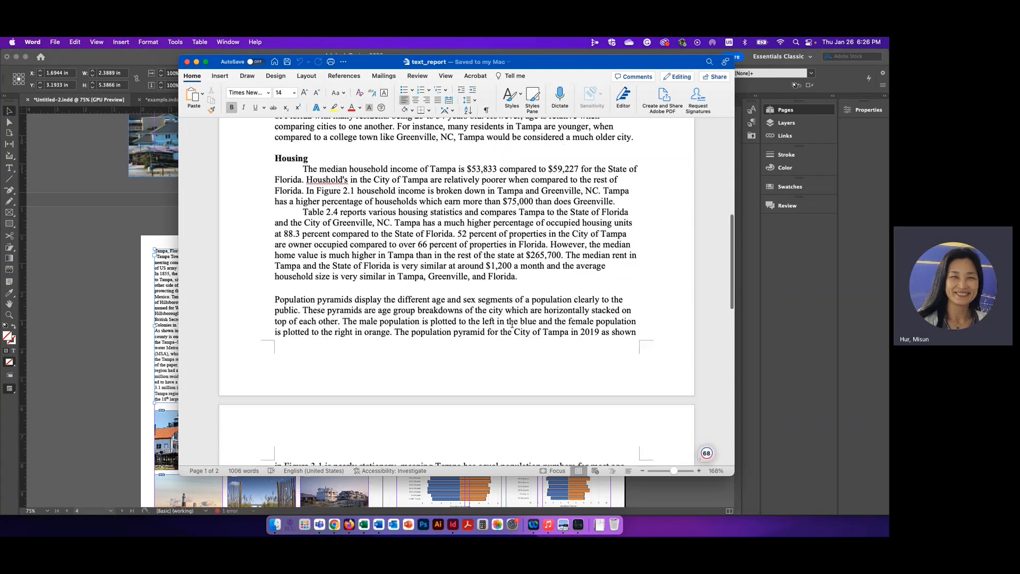
click(188, 62)
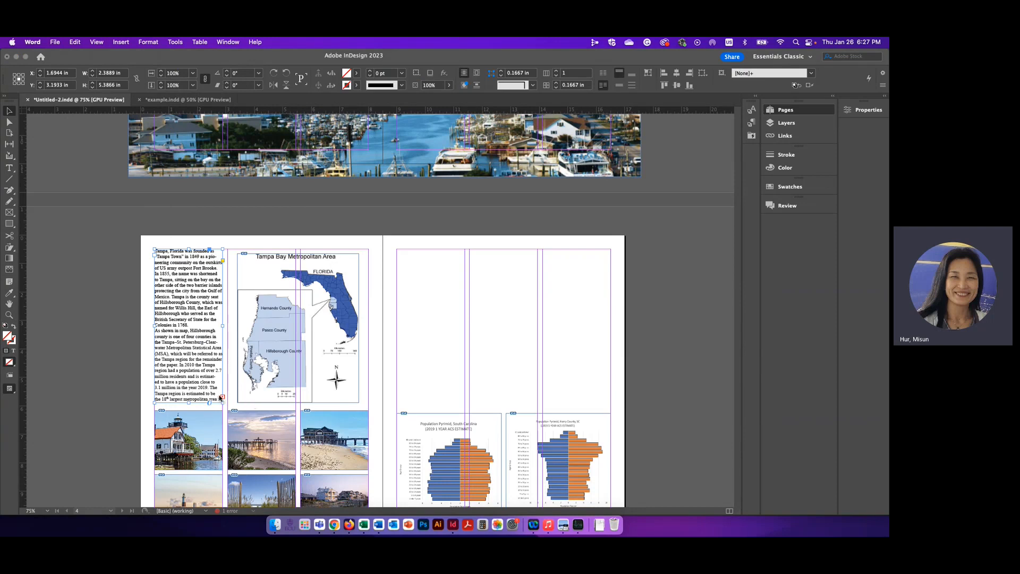
Step: Inspect the overset text error on page 4's text frame in the Preflight check, expanding its details, and close the check
click(204, 390)
key(super+equal)
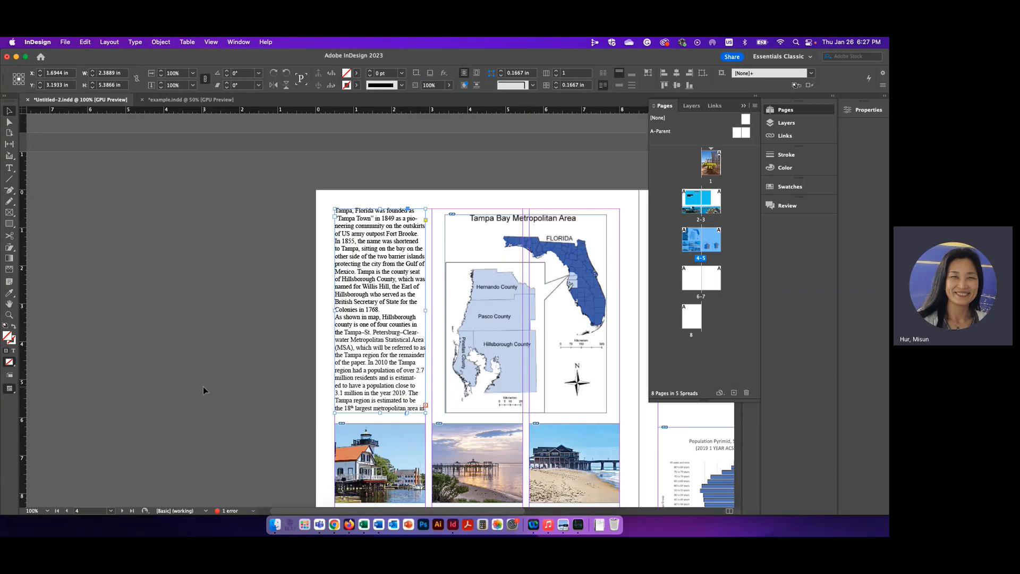
click(425, 407)
click(253, 511)
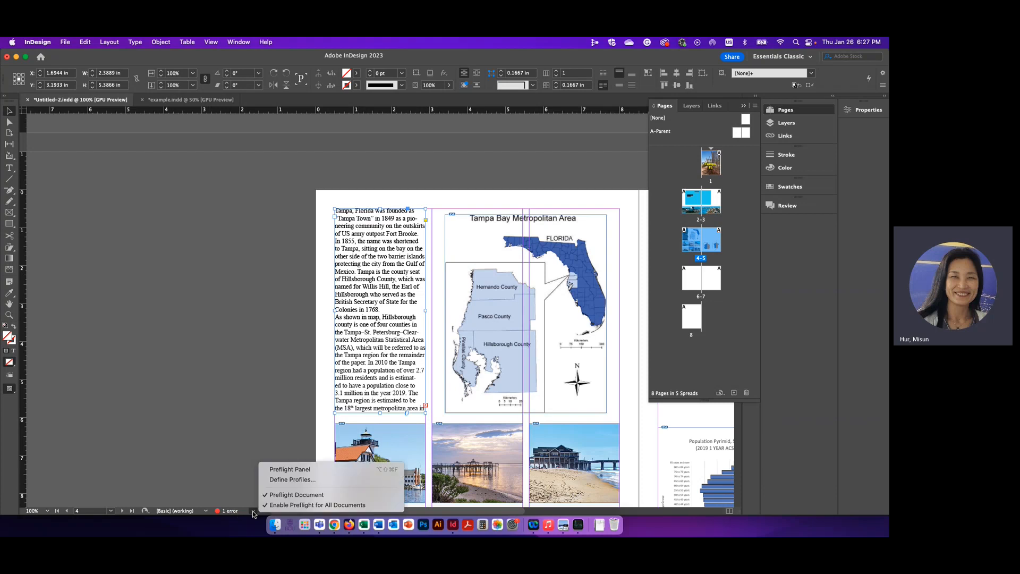
click(228, 511)
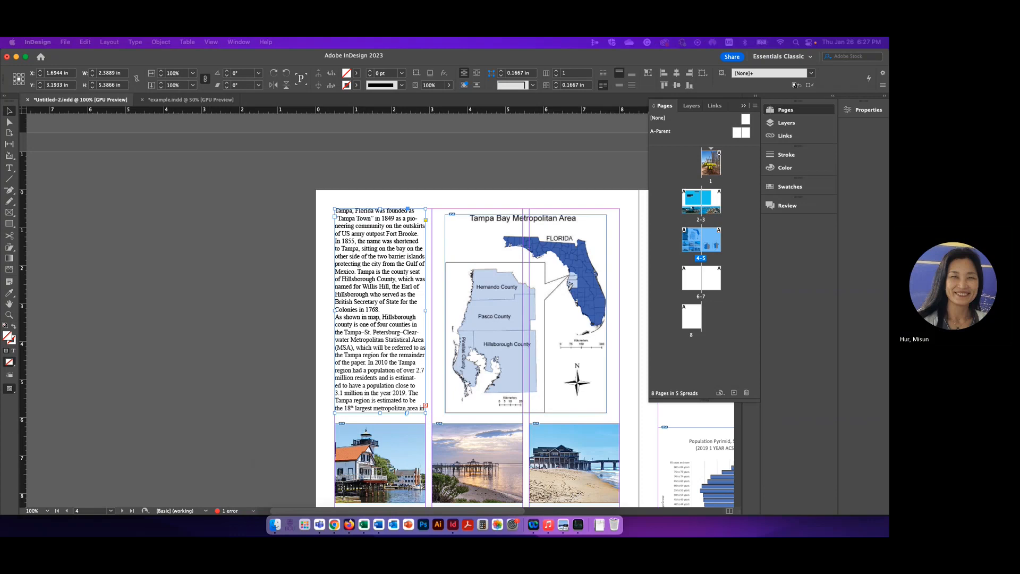
drag(885, 241, 246, 238)
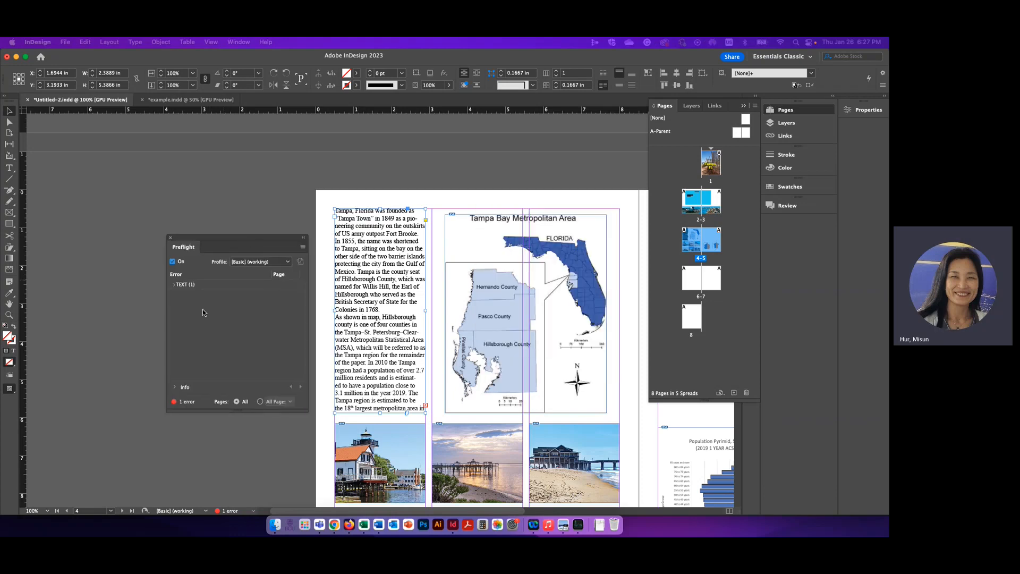
click(173, 284)
click(184, 297)
click(183, 296)
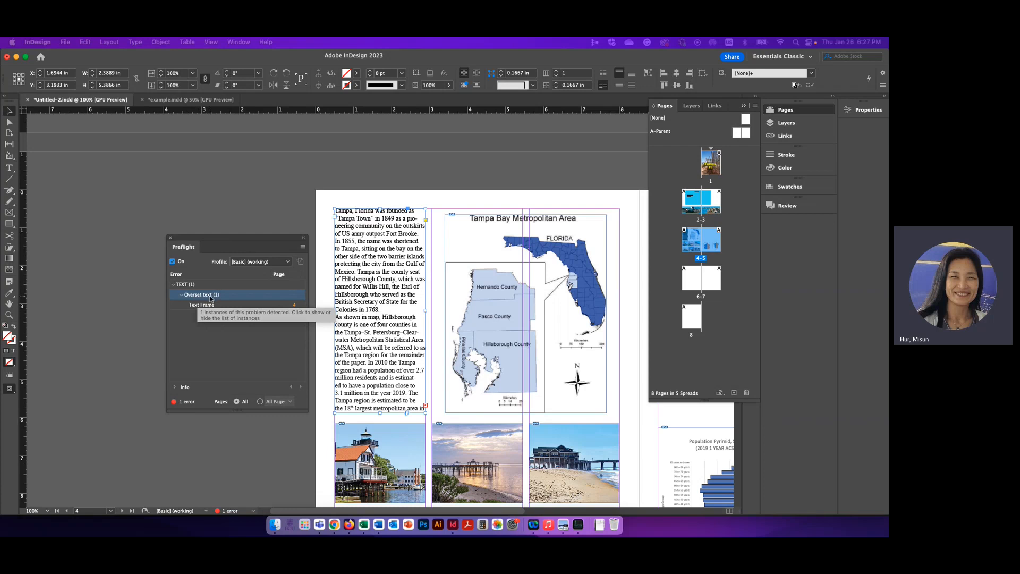
click(170, 237)
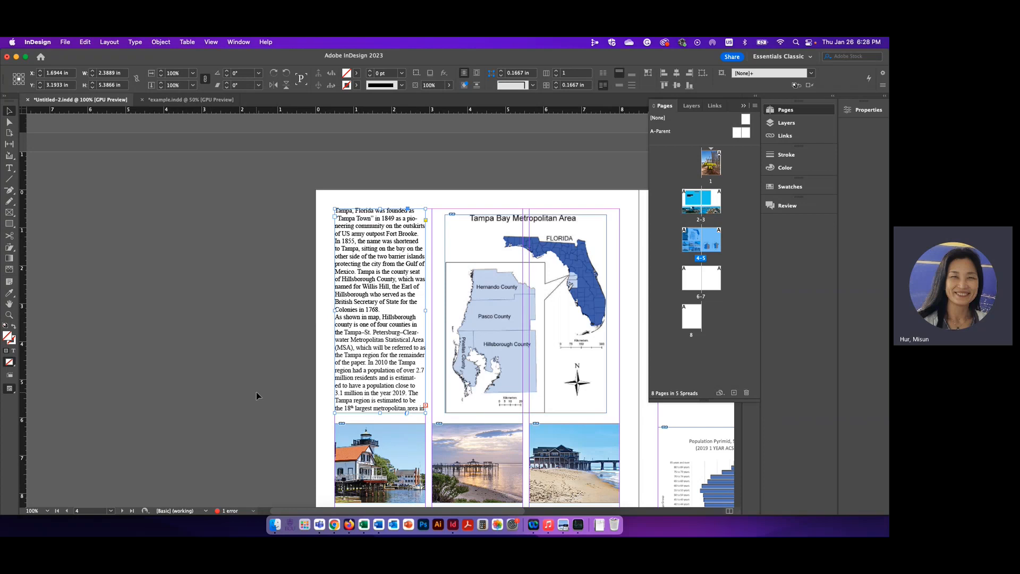
Step: Thread page 4's overset text into a new frame filling page 5's first column above the population pyramid, about 2.39 by 5.39 in
key(super+minus)
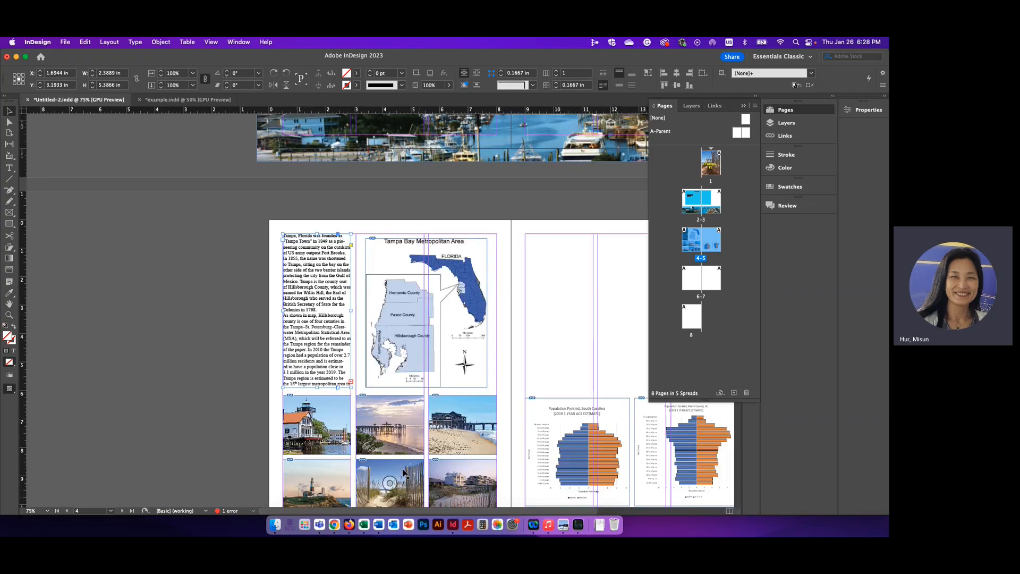
scroll(513, 419, right, 6)
scroll(513, 419, down, 2)
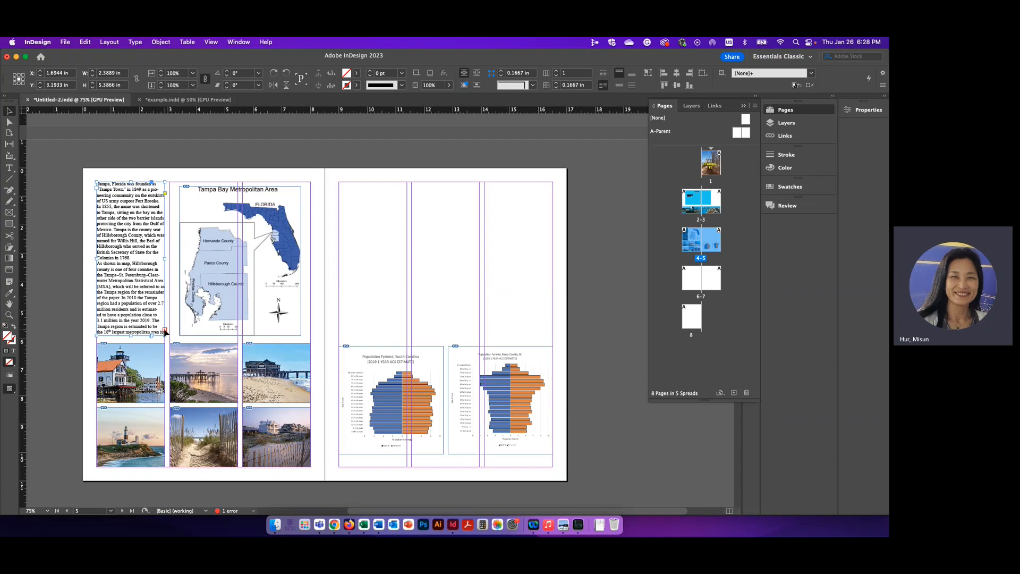
click(164, 332)
click(375, 198)
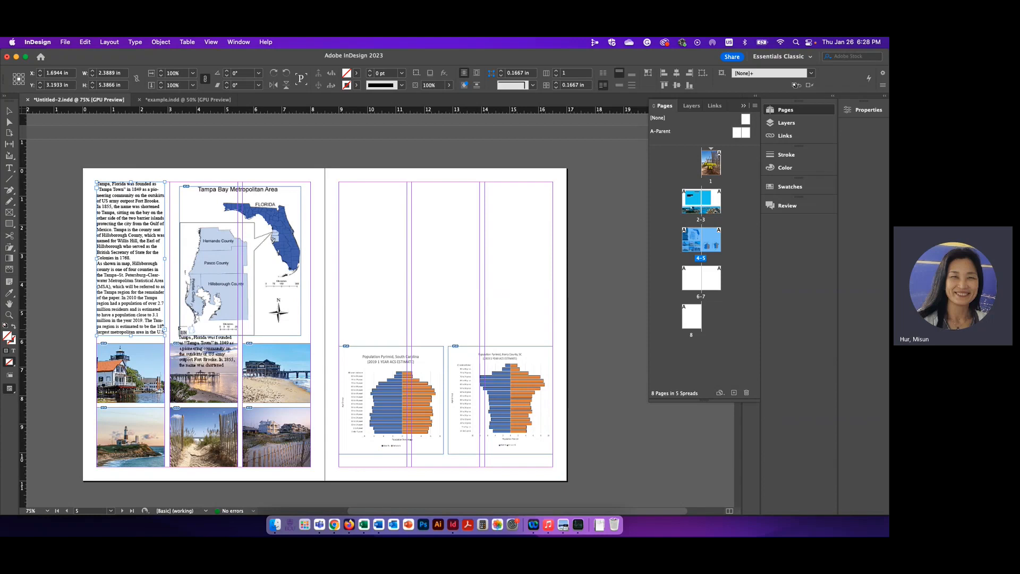
click(340, 185)
drag(340, 184, 407, 338)
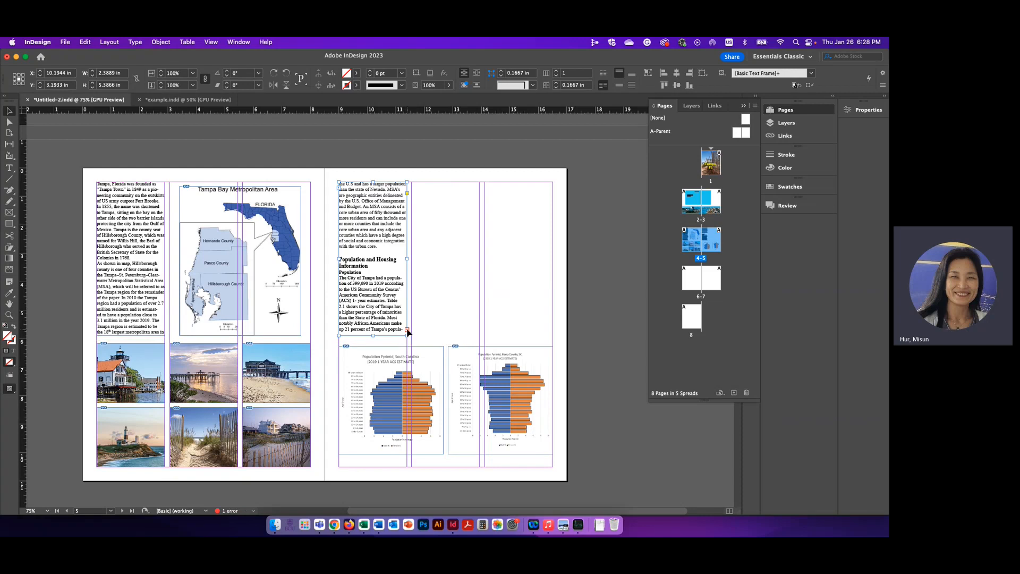
Step: Continue the overset text into matching frames, about 2.39 by 5.39 in, in page 5's second and third columns above the charts
click(407, 331)
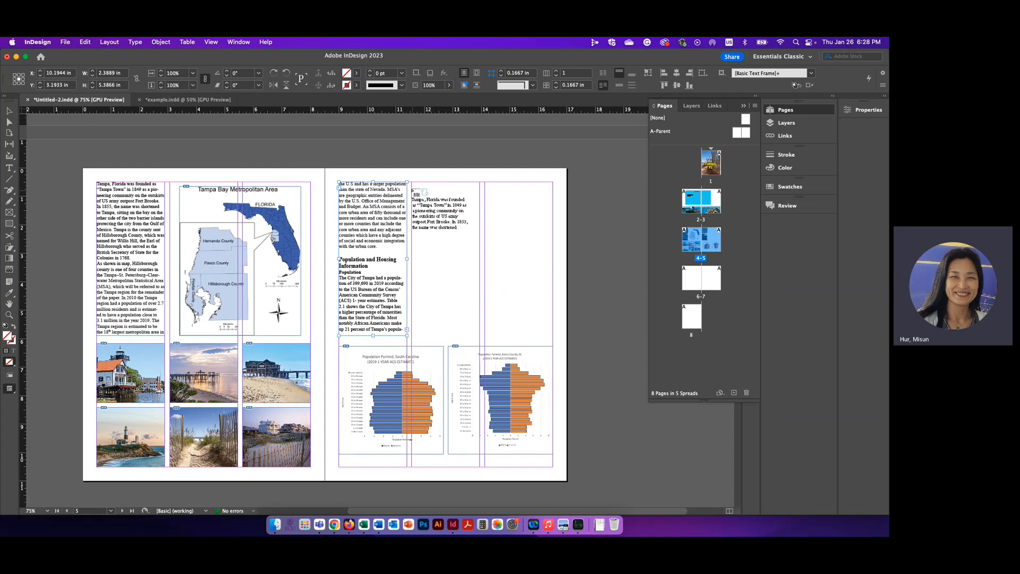
click(414, 184)
drag(412, 182, 482, 340)
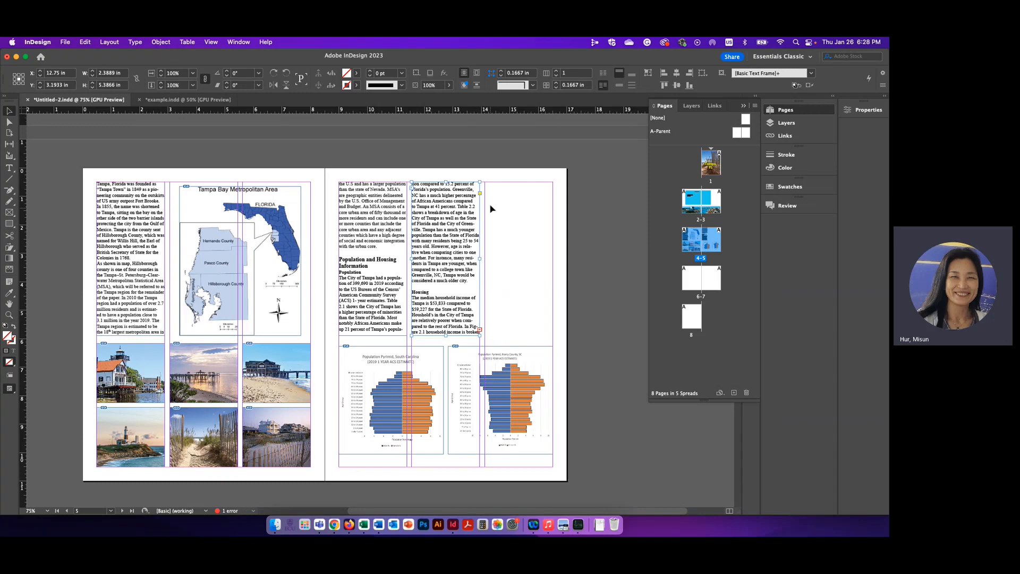
click(480, 333)
drag(485, 335, 552, 338)
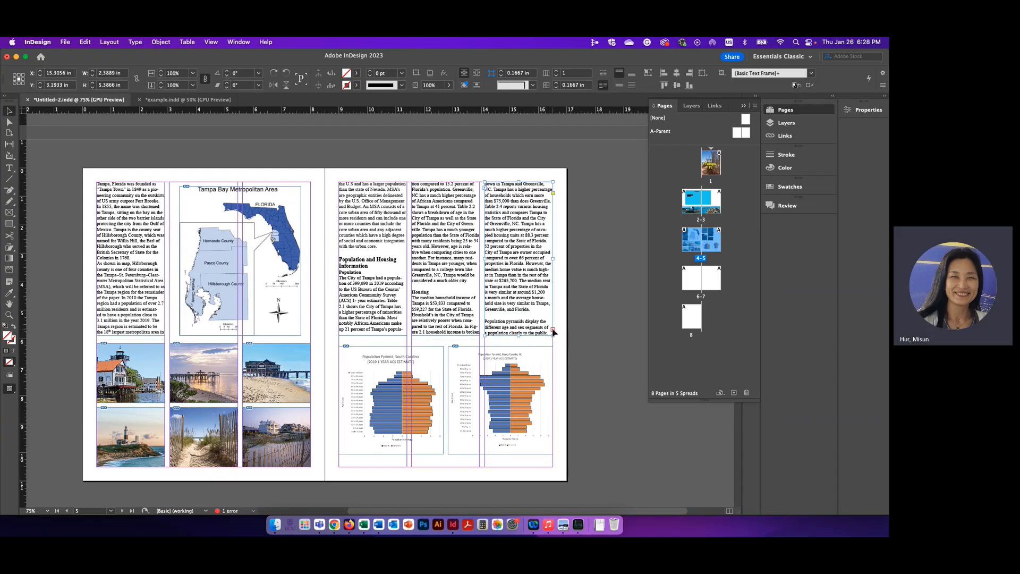
Step: Carry the remaining overset text from page 5 to page 6 in a full-height first-column frame, about 2.39 by 10 in
click(552, 330)
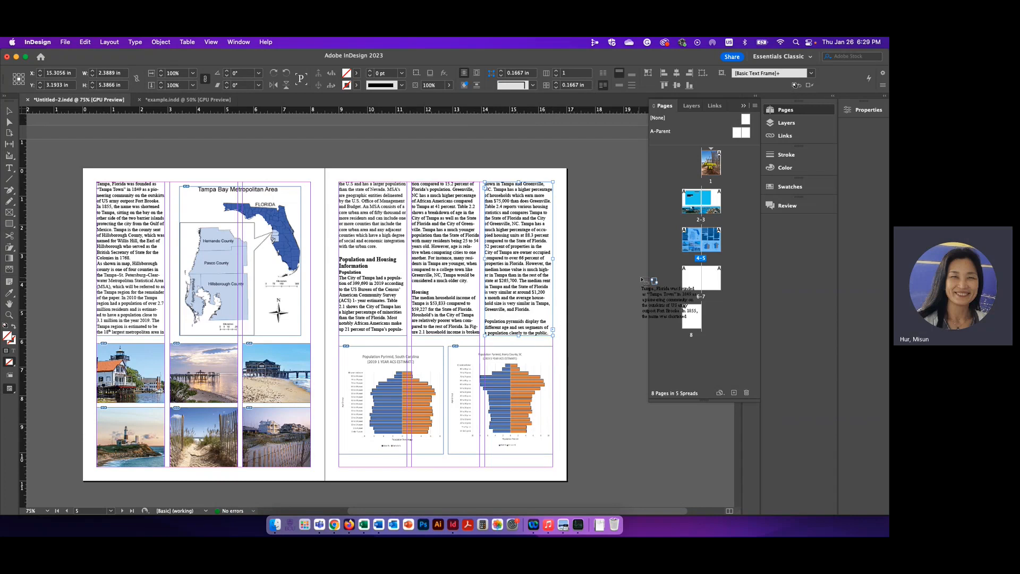
double_click(685, 277)
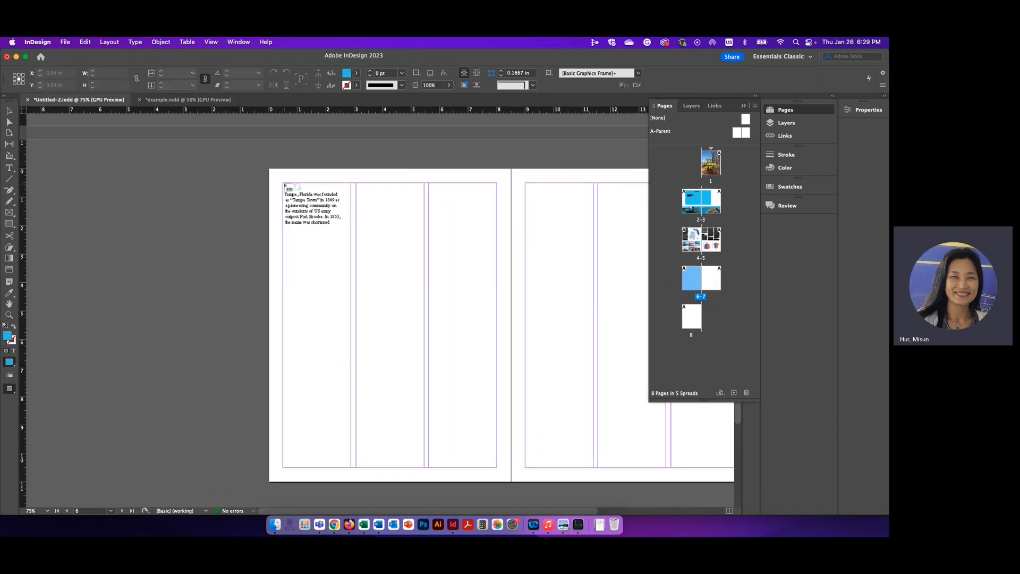
drag(283, 184, 351, 469)
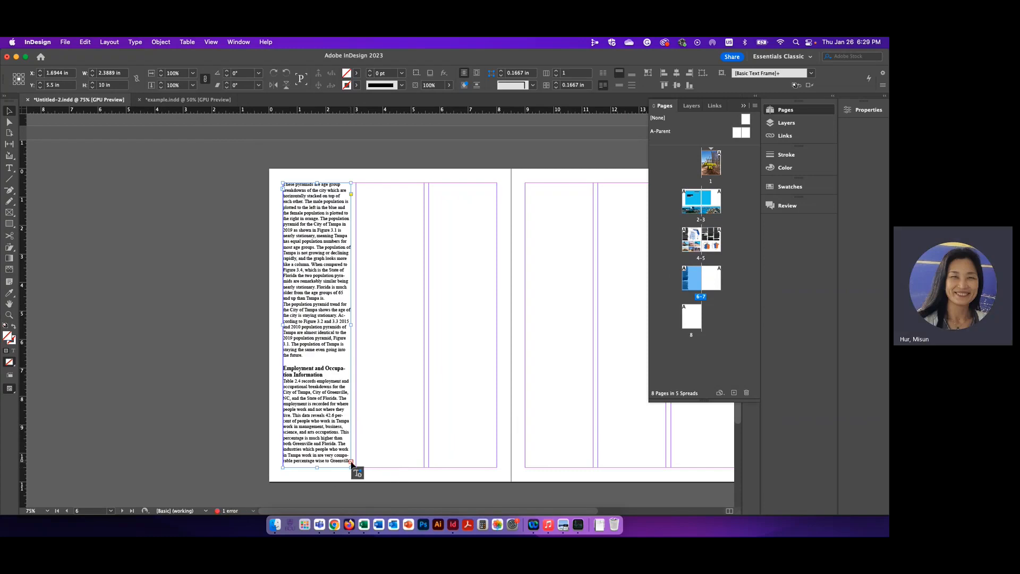
Step: Extend the text thread through two more full-height frames in page 6's second and third columns, each about 2.39 by 10 in
click(351, 462)
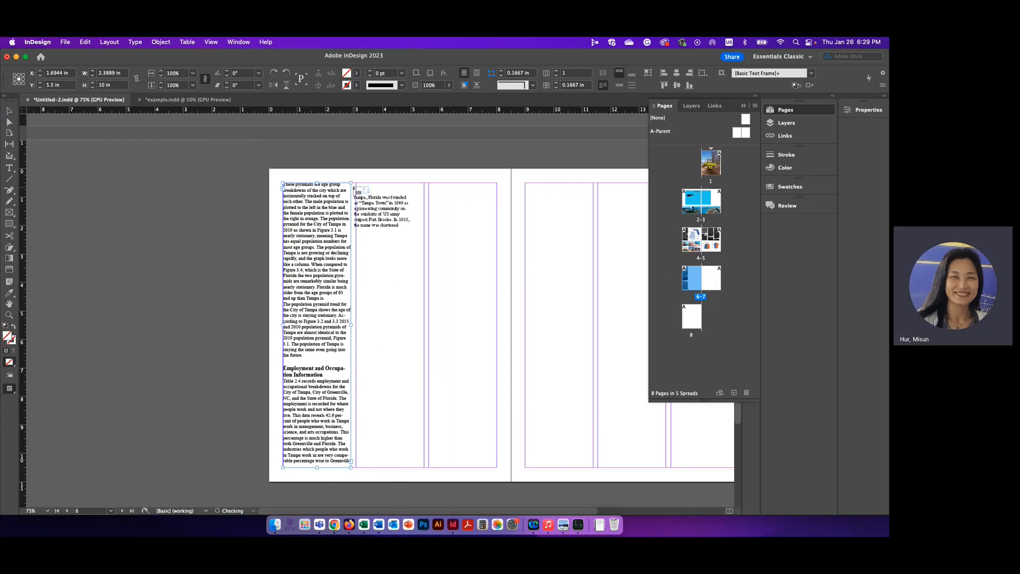
drag(356, 185, 427, 470)
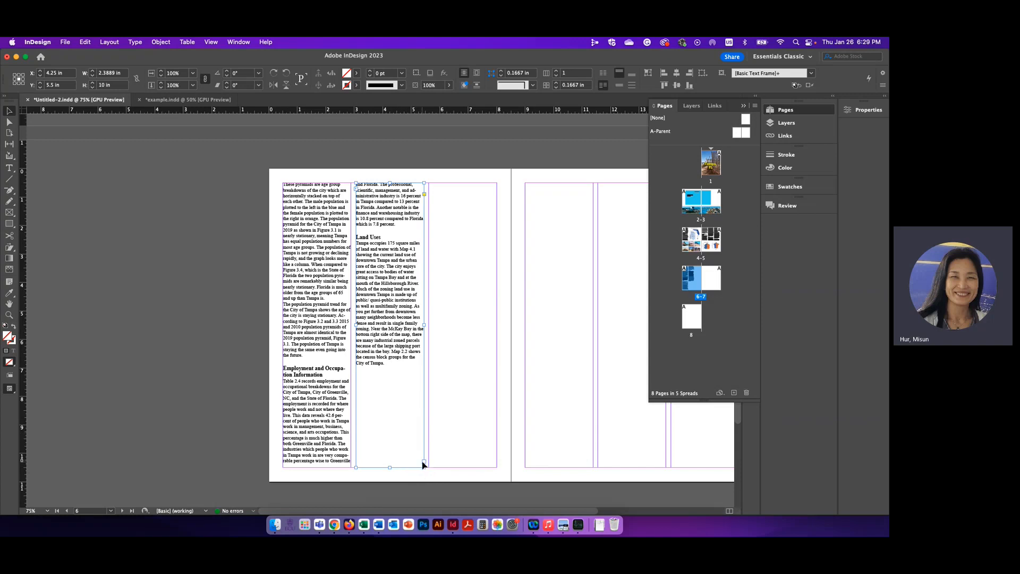
click(424, 462)
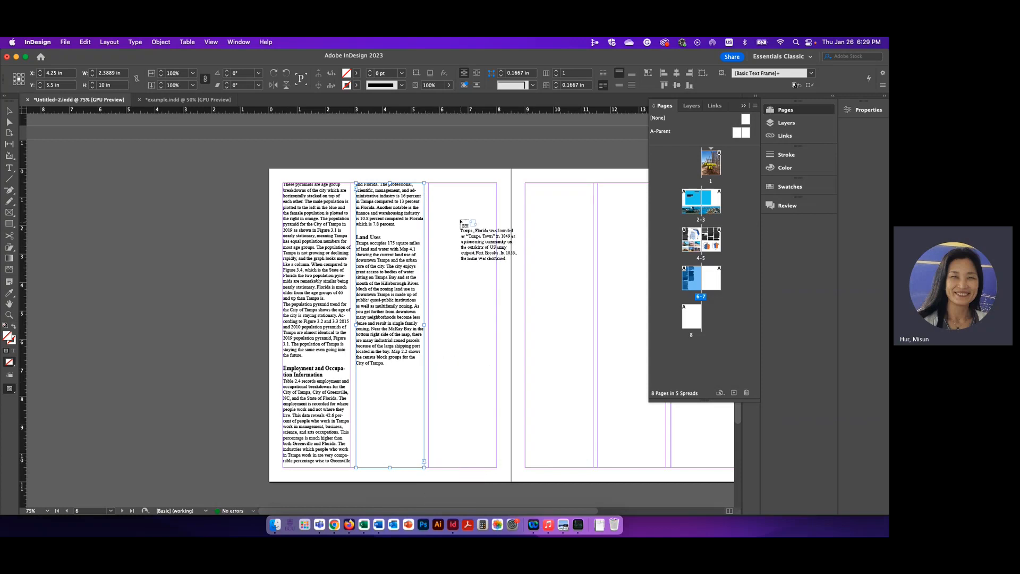
drag(429, 184, 498, 468)
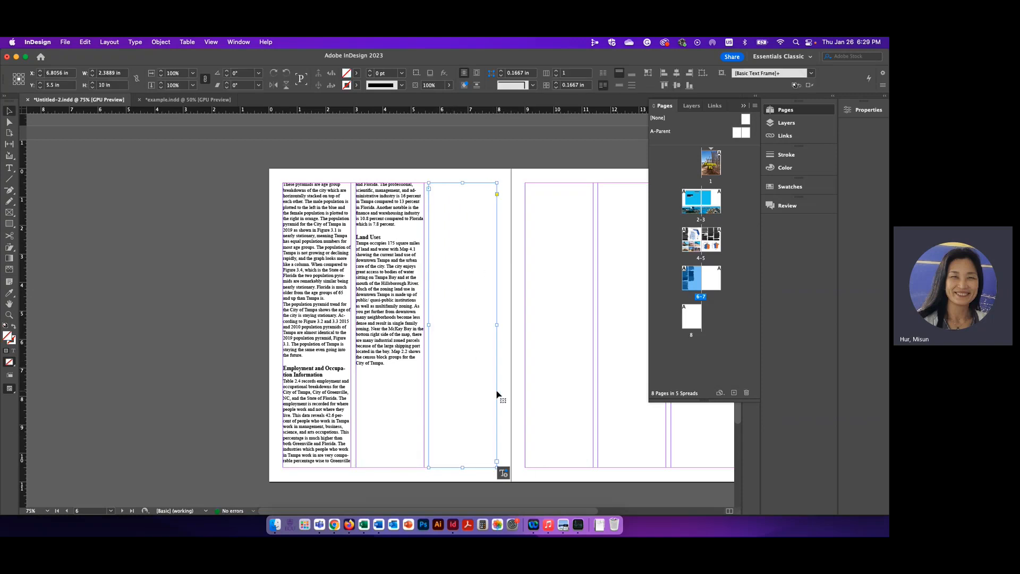
Step: Review the threaded text frames on pages 4 and 5, following the text flow from column to column
scroll(497, 394, up, 15)
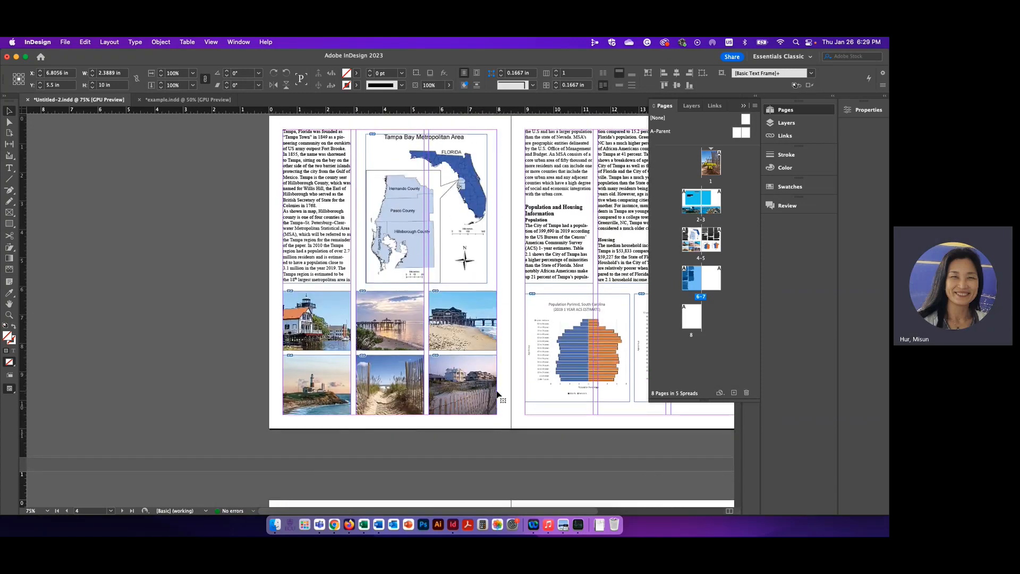
scroll(496, 394, right, 4)
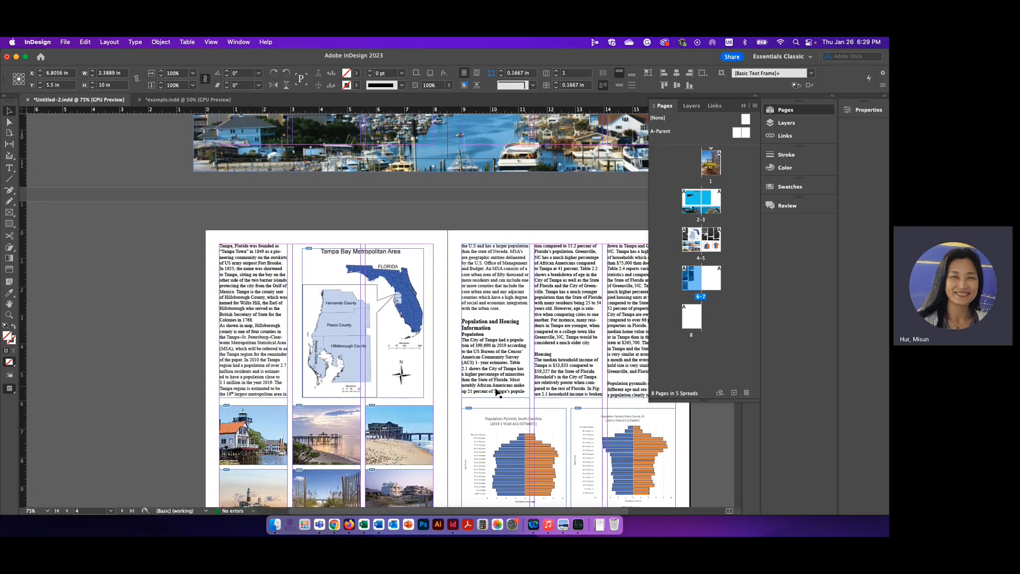
click(503, 381)
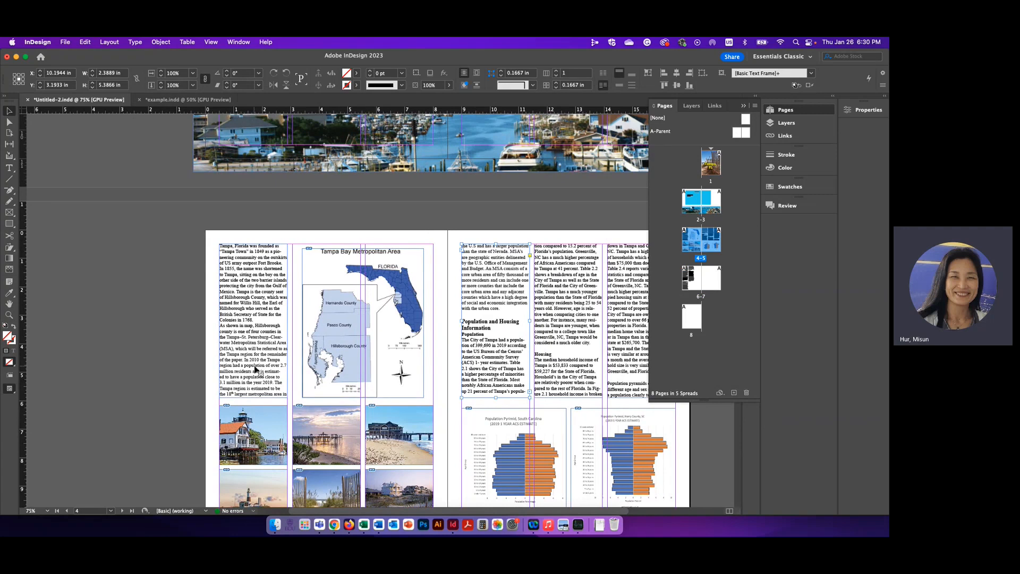
click(256, 369)
click(461, 256)
click(536, 256)
click(627, 271)
scroll(579, 285, right, 3)
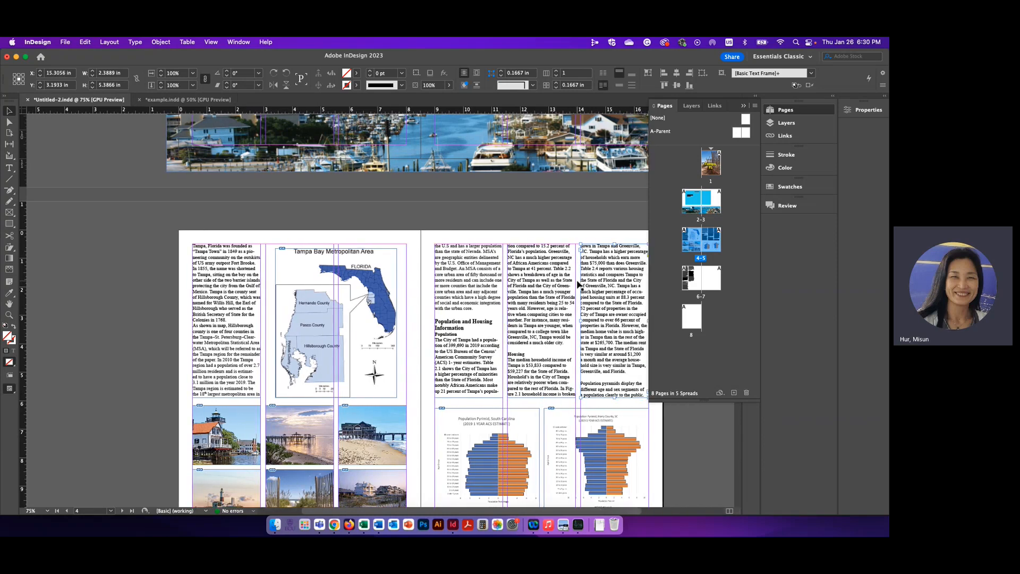
Step: Insert a column break before the "Population and Housing Information" heading in page 5's first column
double_click(452, 322)
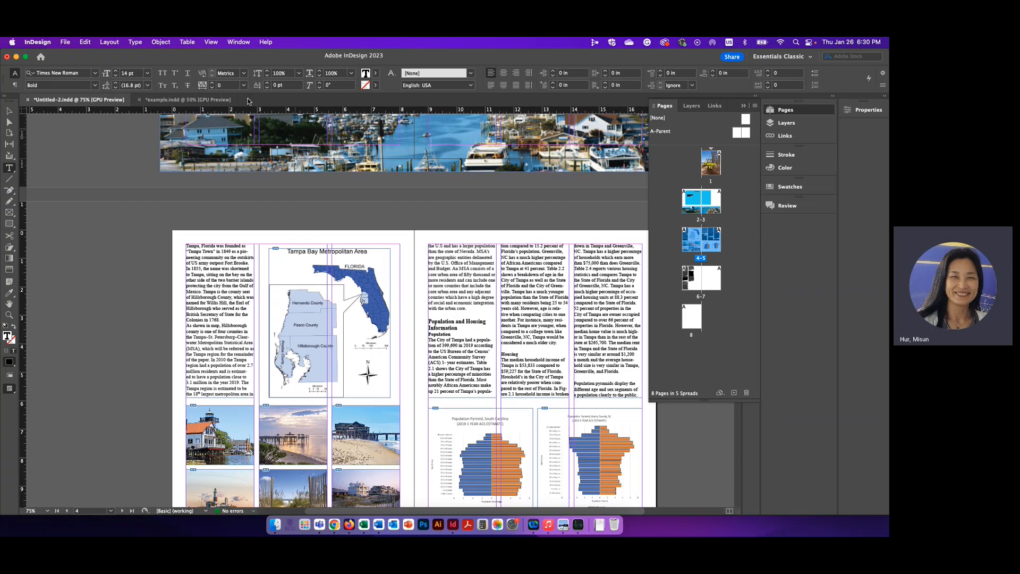
click(135, 42)
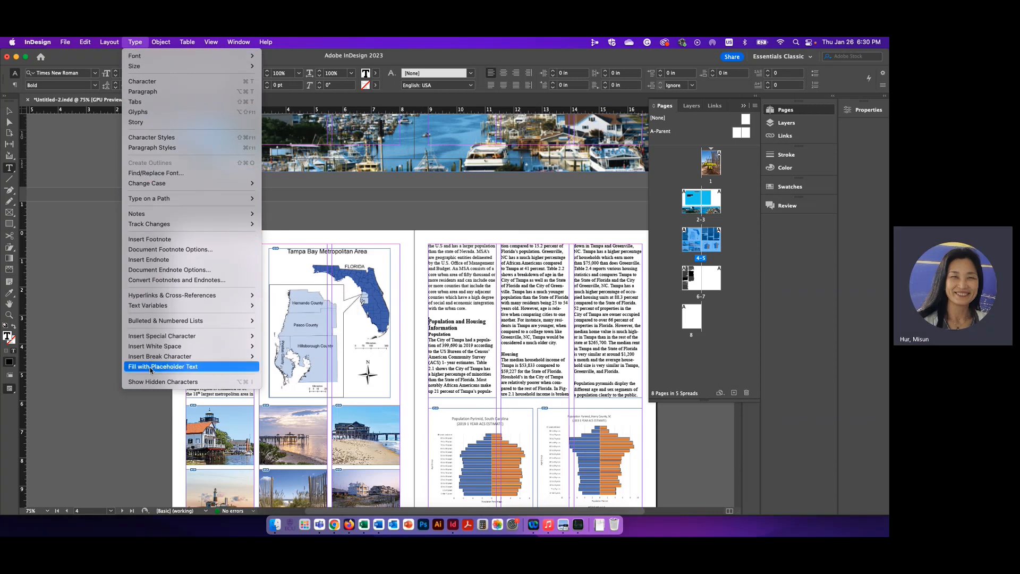
mouse_move(135, 360)
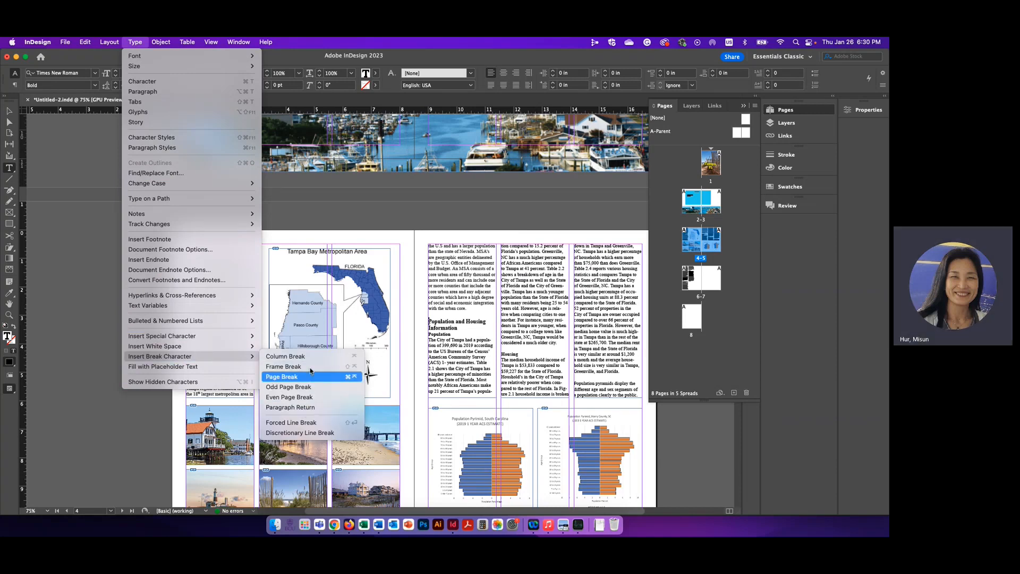
click(282, 357)
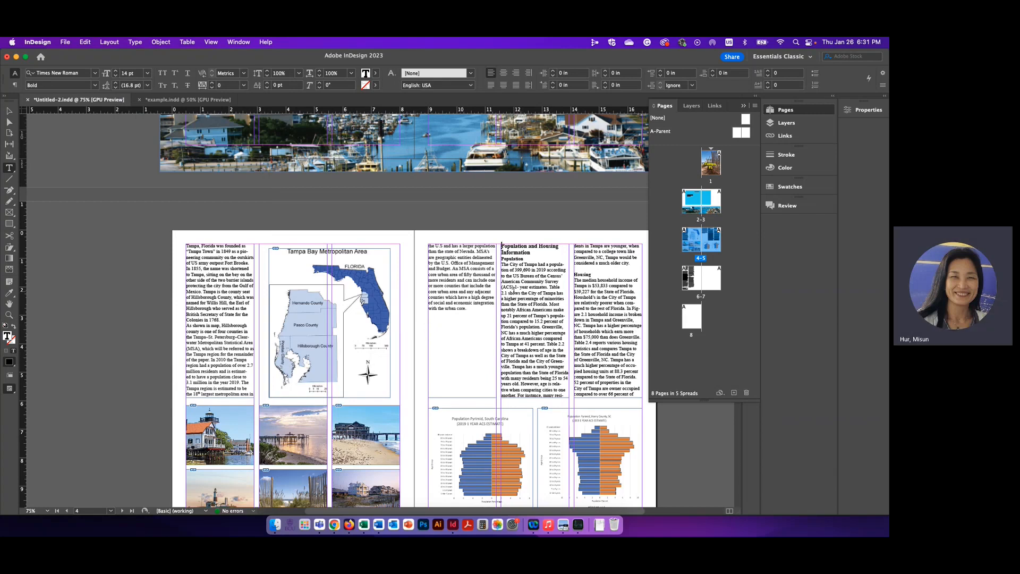
Step: Delete the "Population and Housing Information" heading from the start of page 5's second column
click(574, 275)
click(574, 274)
drag(531, 253, 502, 252)
key(BackSpace)
key(BackSpace)
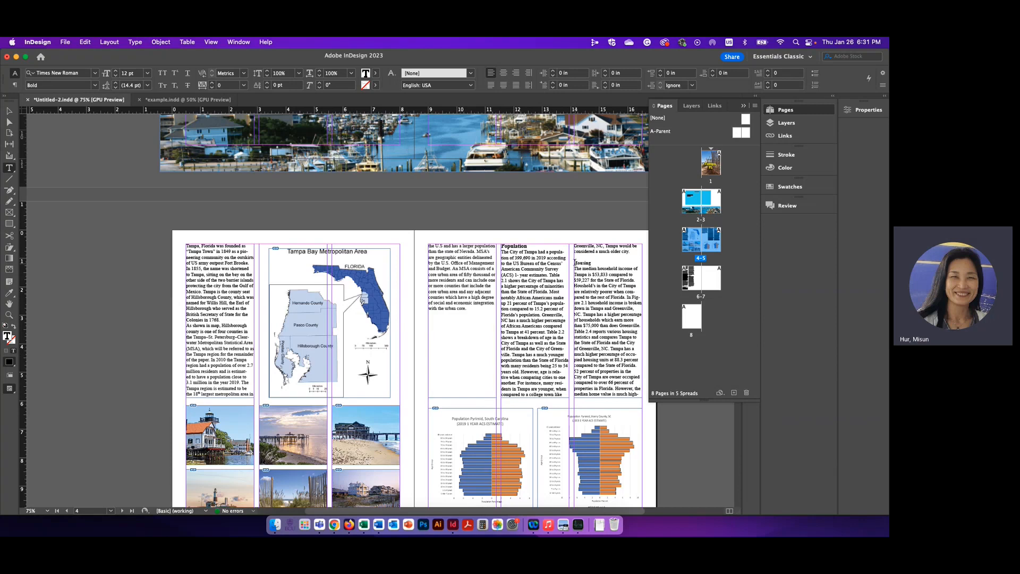
Step: Insert a column break before the "Housing" subheading in page 5's third column
click(136, 42)
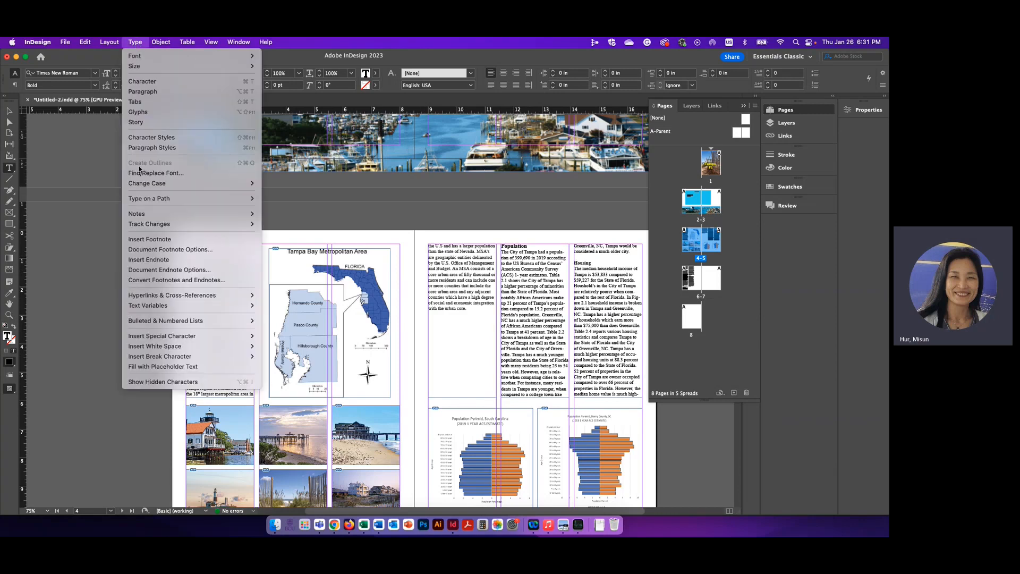
mouse_move(150, 356)
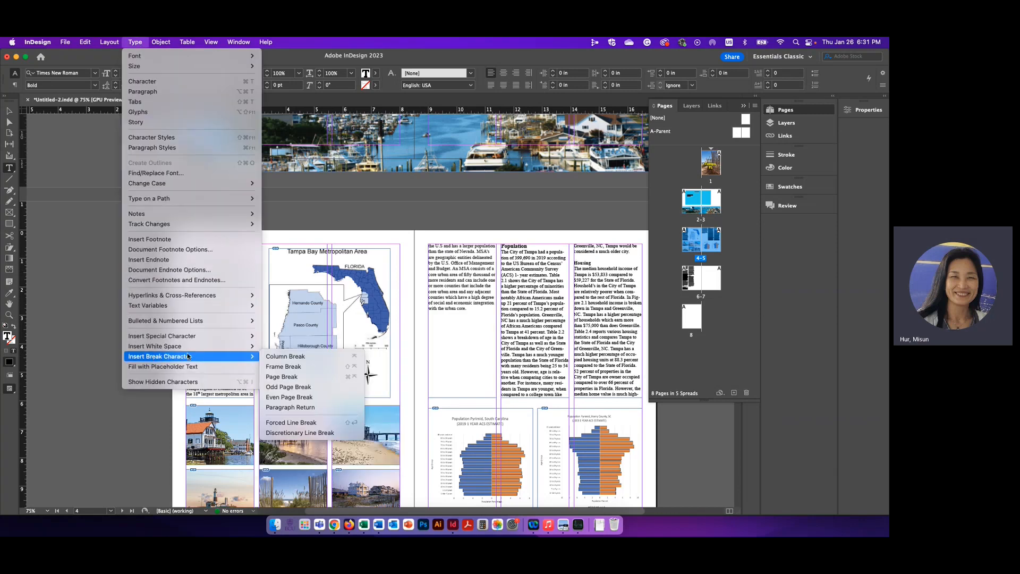
click(294, 356)
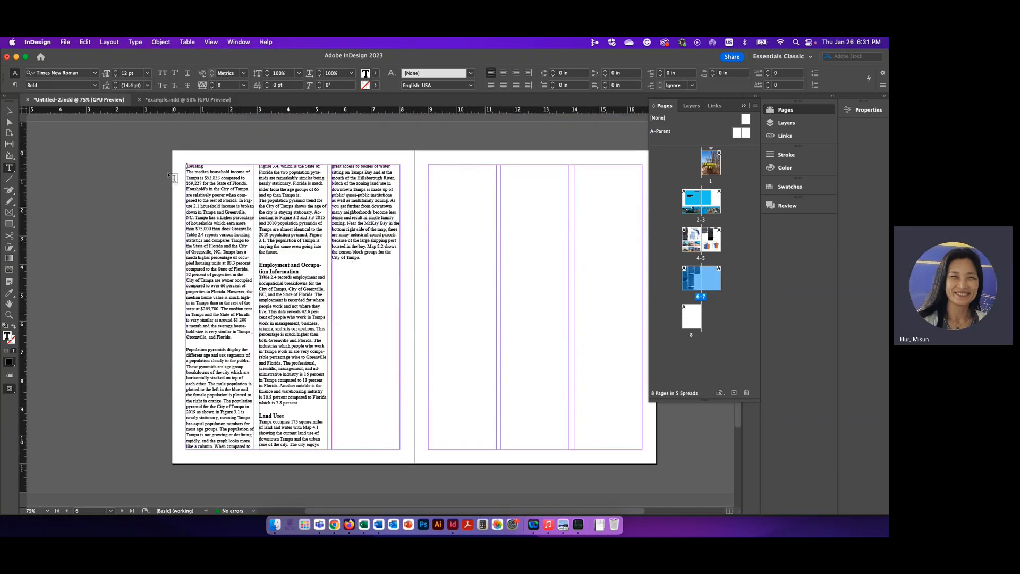
Step: Insert a column break before the "Employment and Occupation Information" heading in page 6's second column
click(186, 351)
click(437, 308)
click(438, 309)
click(137, 44)
mouse_move(168, 357)
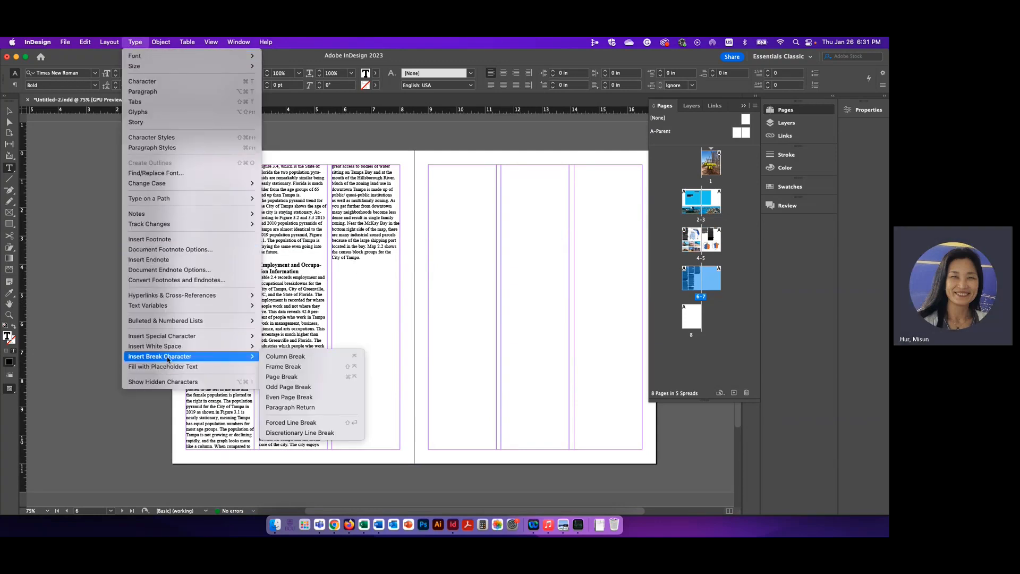
click(299, 360)
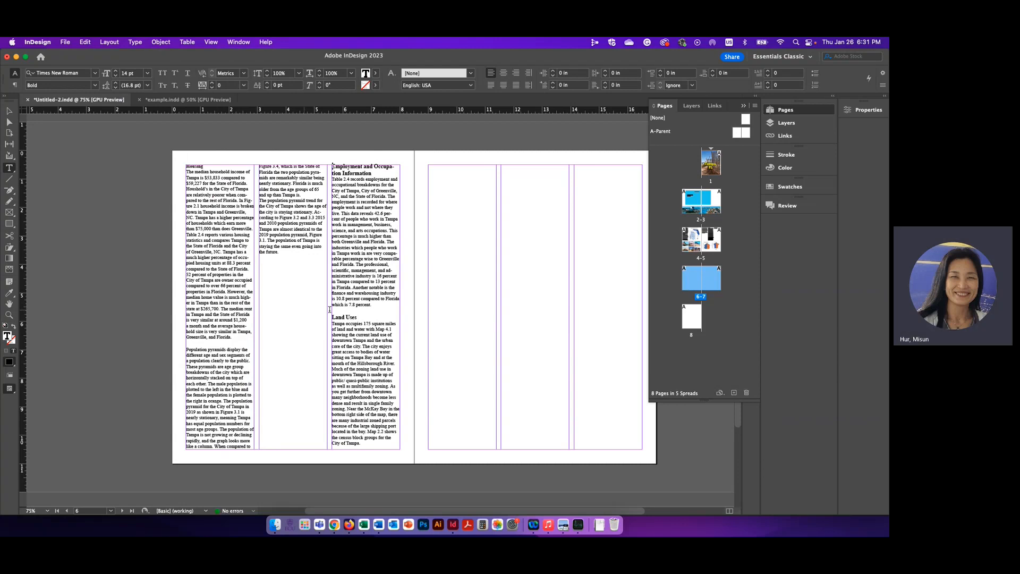
scroll(305, 358, up, 10)
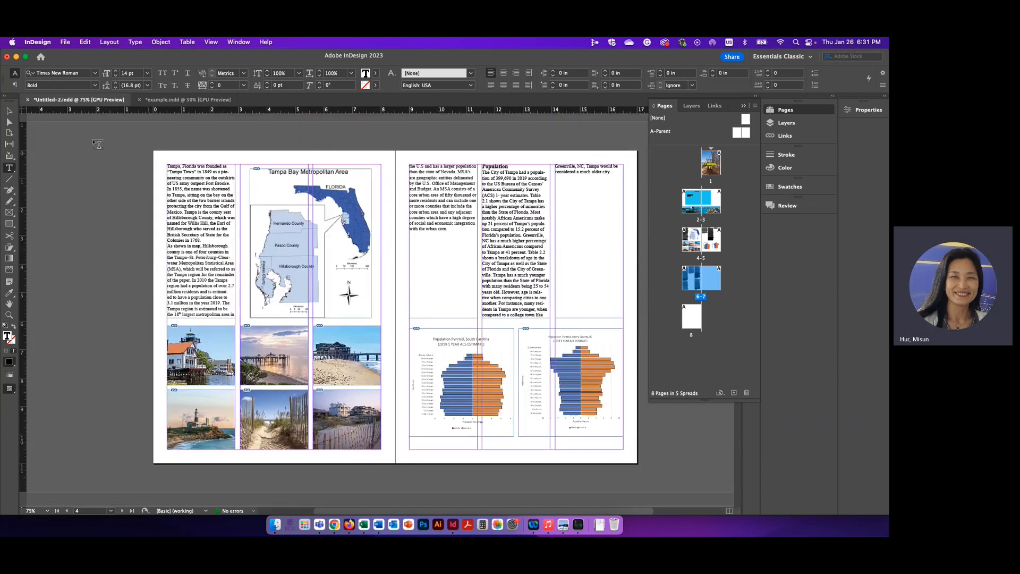
Step: Check how the Population page is laid out in example.indd, then return to Untitled-2
click(9, 110)
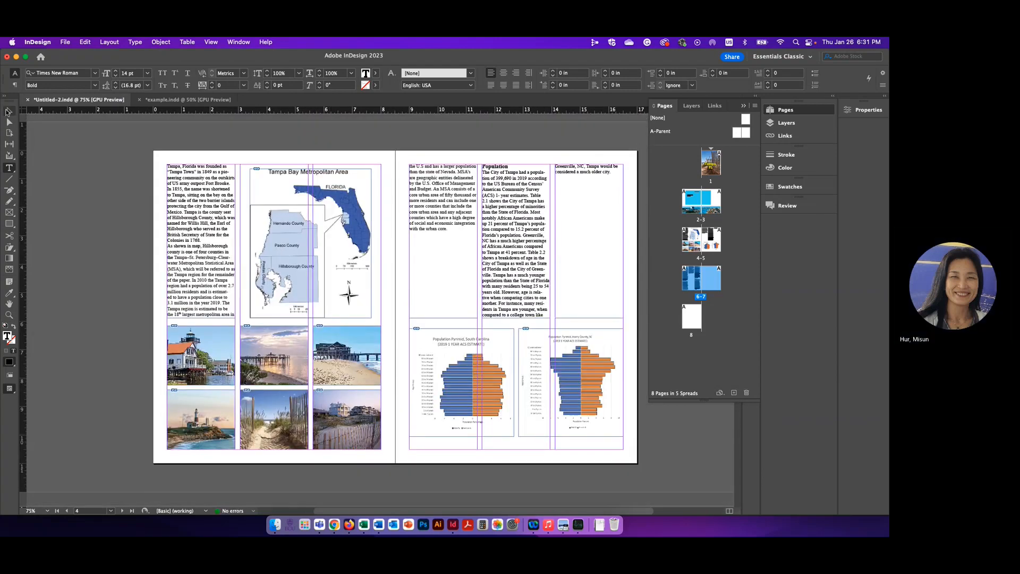
click(196, 239)
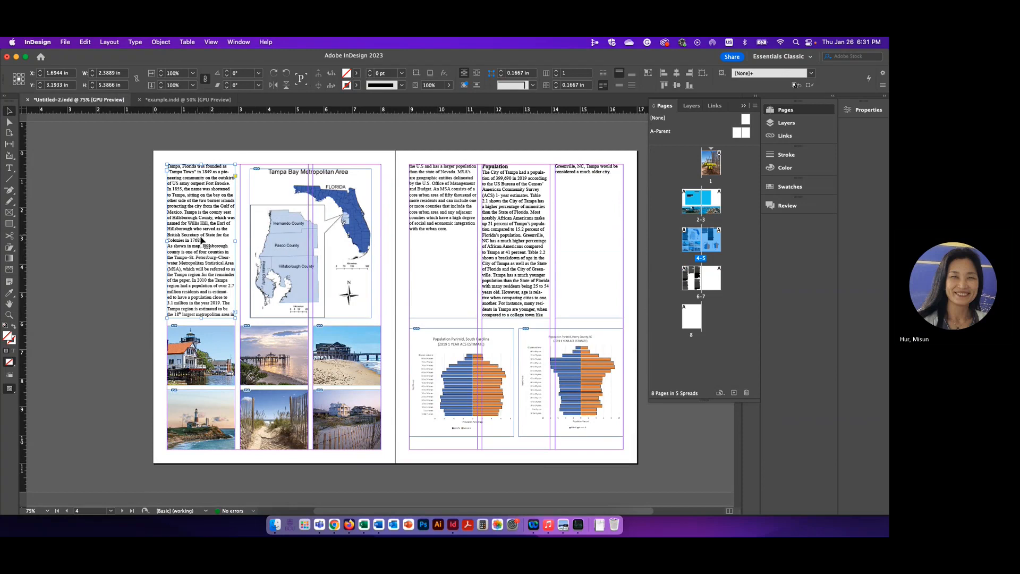
click(176, 100)
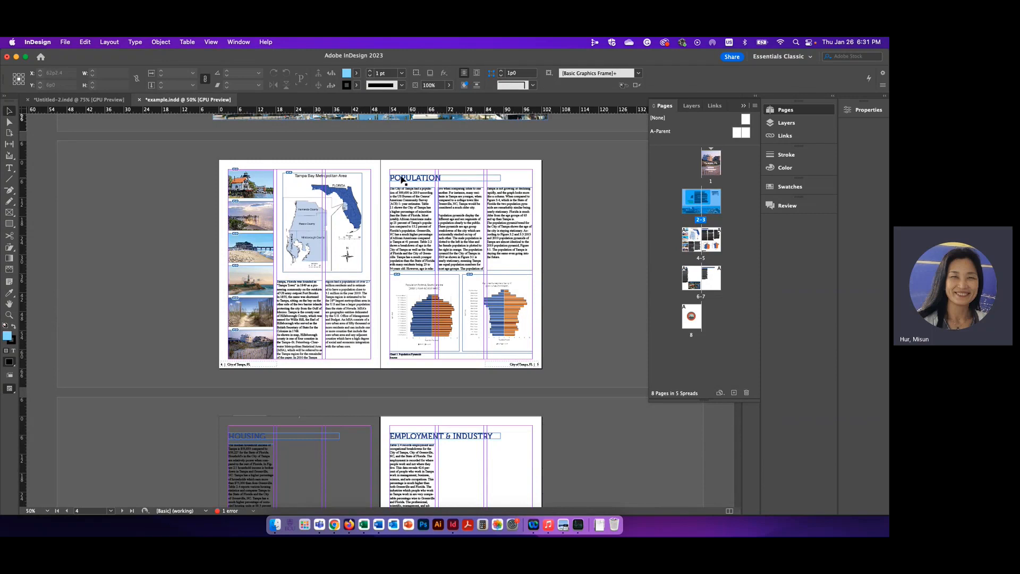
click(108, 100)
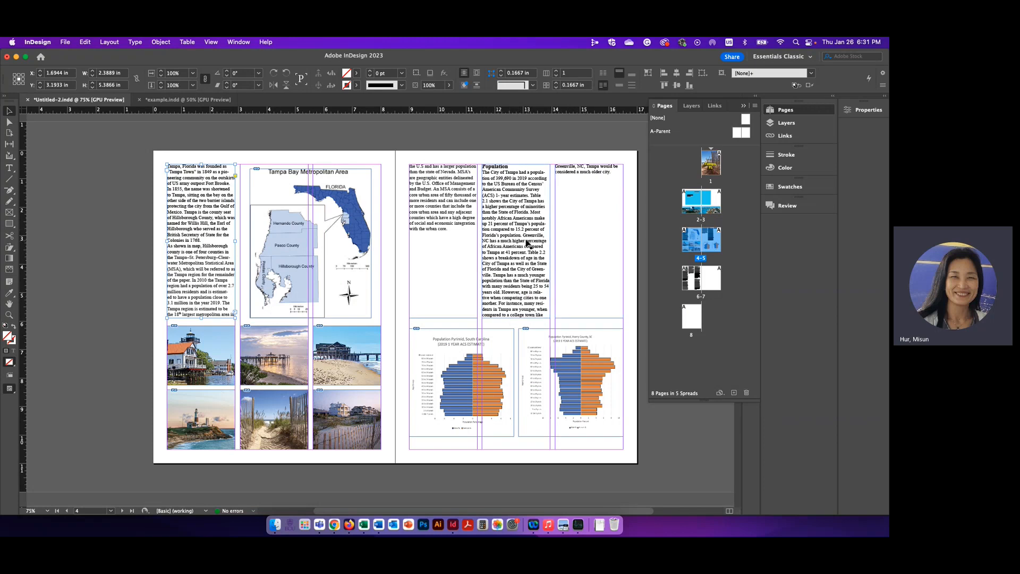
Step: Shorten the text frames in page 5's second and third columns to about 3.02 in high
click(527, 243)
drag(515, 318, 517, 249)
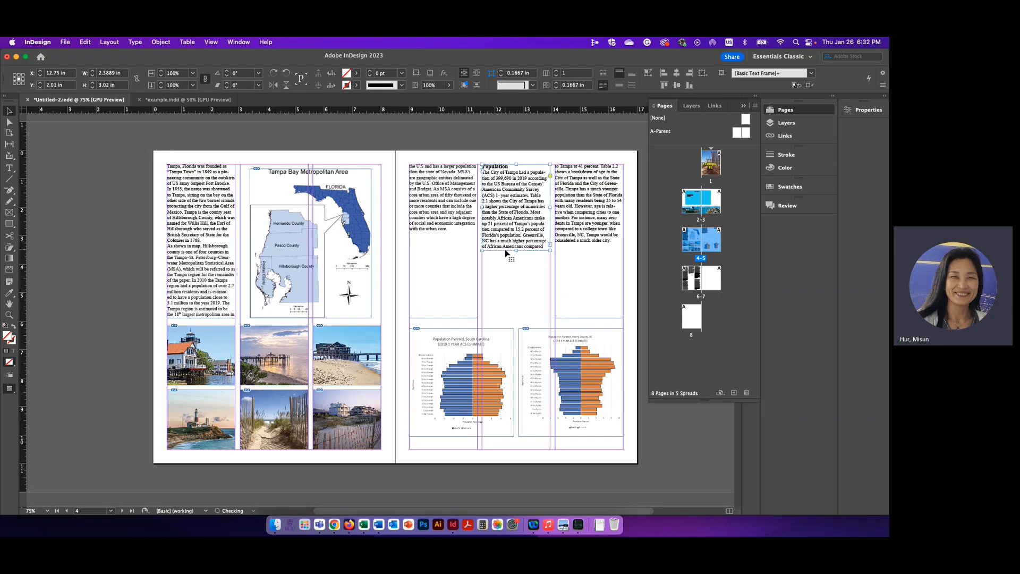
click(581, 172)
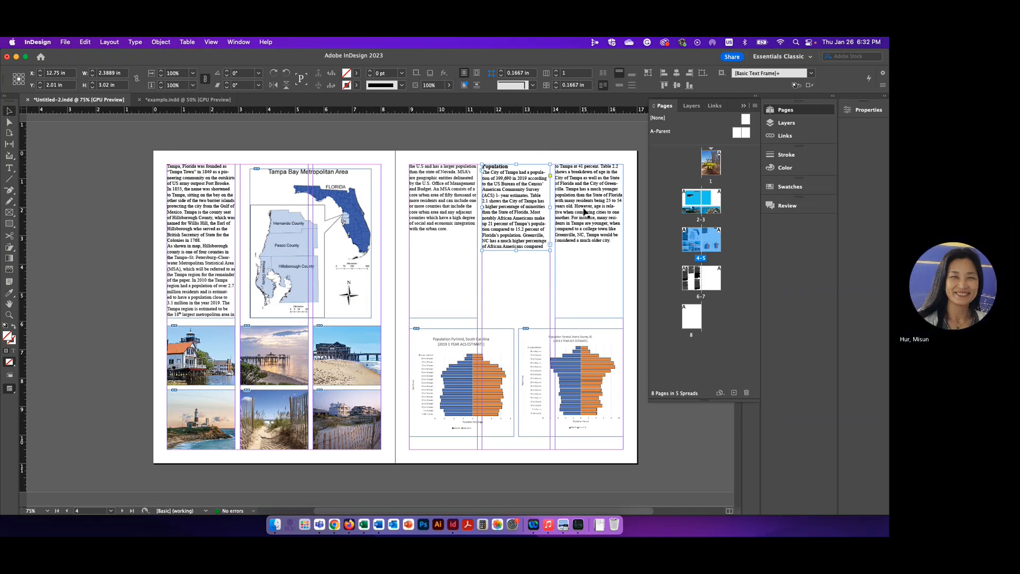
drag(591, 317, 584, 250)
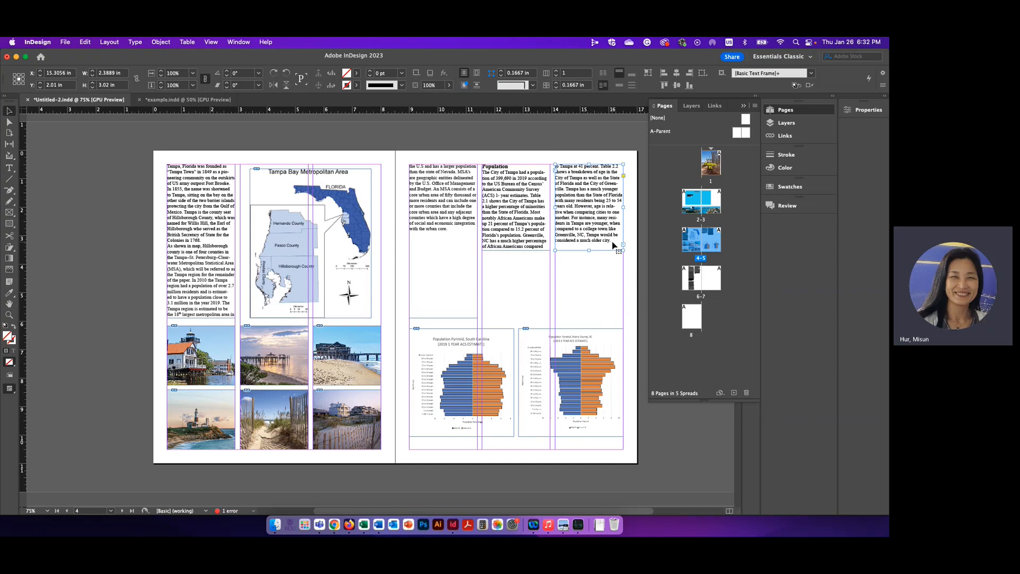
Step: Lengthen both Population text frames on page 5 to about 3.68 in and check the text flow on page 6
scroll(541, 265, down, 2)
scroll(480, 283, down, 10)
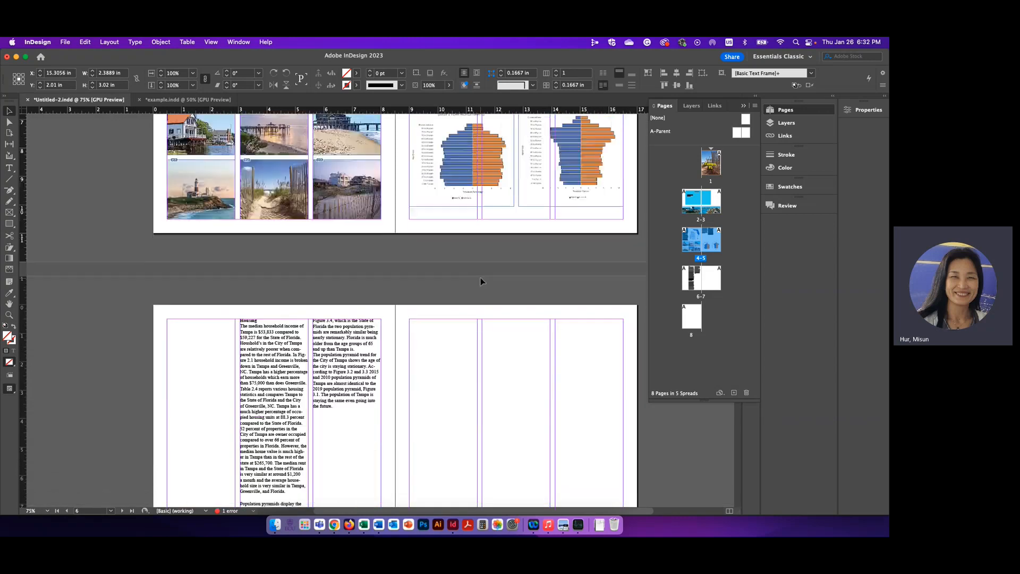
click(213, 326)
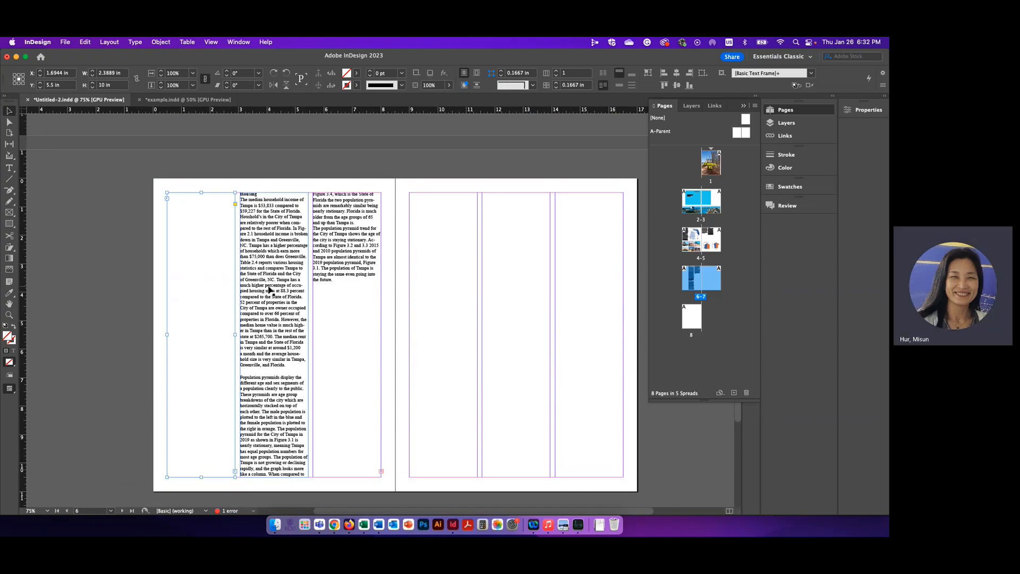
scroll(269, 291, up, 3)
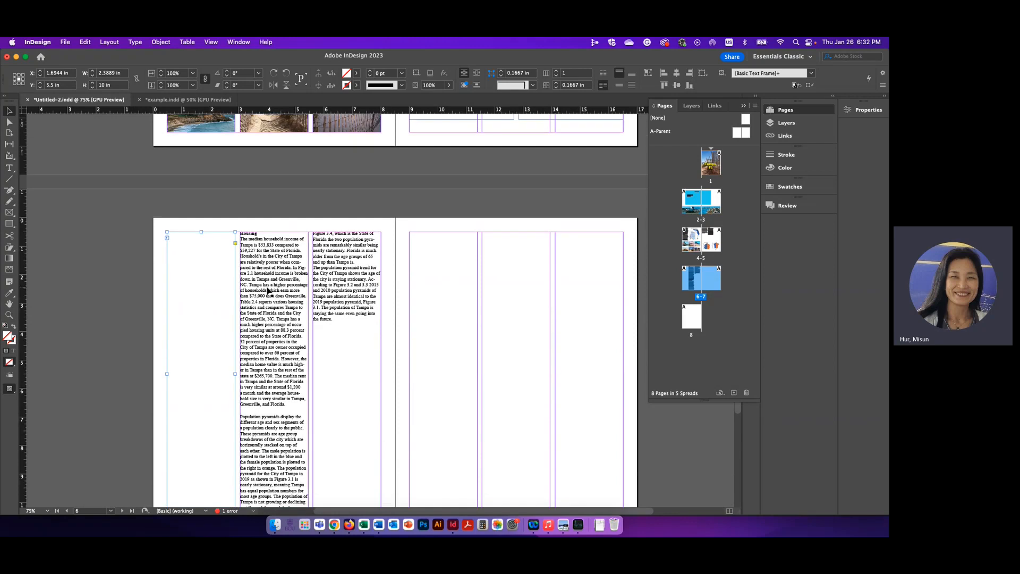
scroll(463, 272, up, 15)
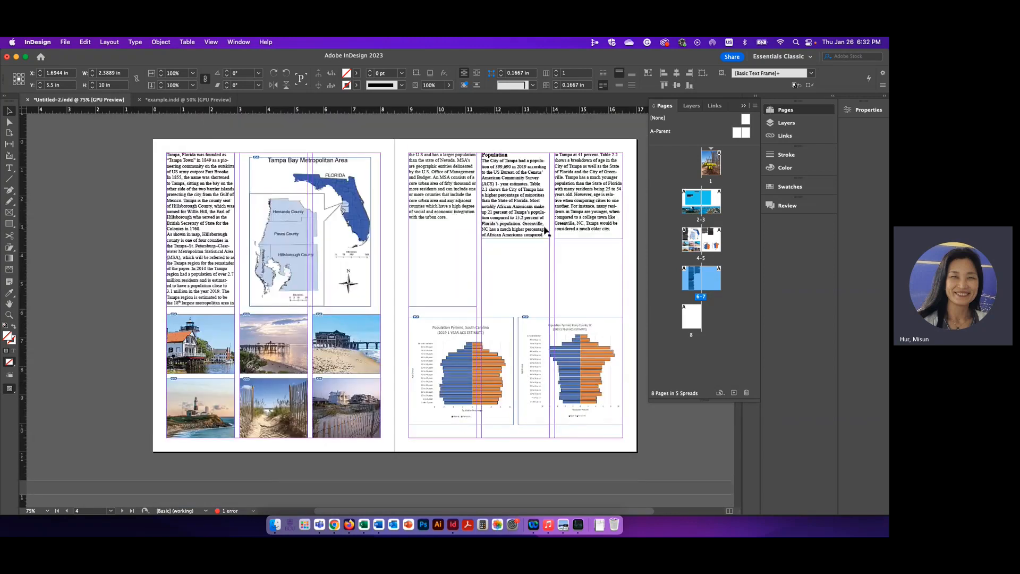
click(567, 234)
drag(551, 239, 552, 258)
scroll(567, 289, down, 20)
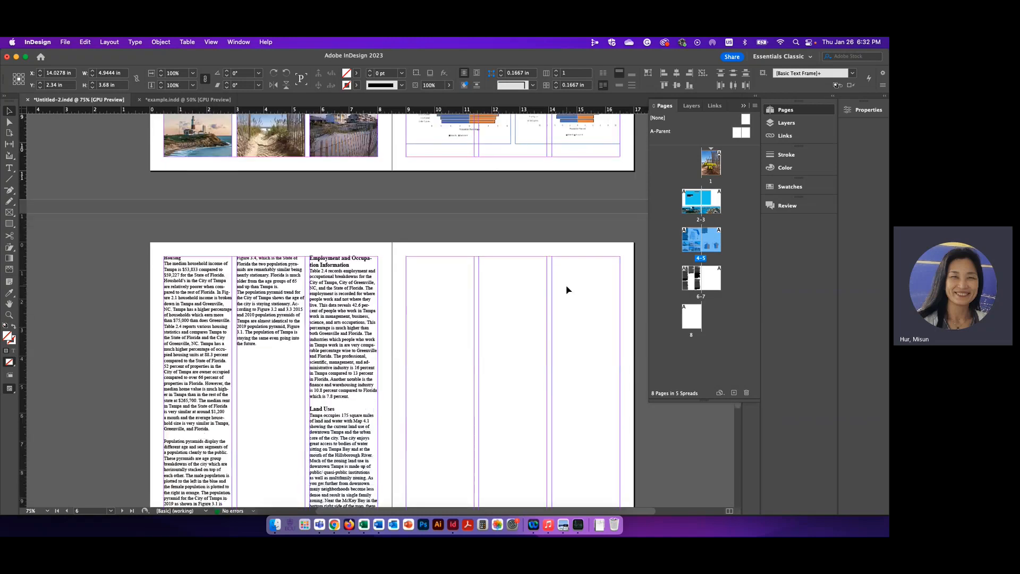
click(436, 238)
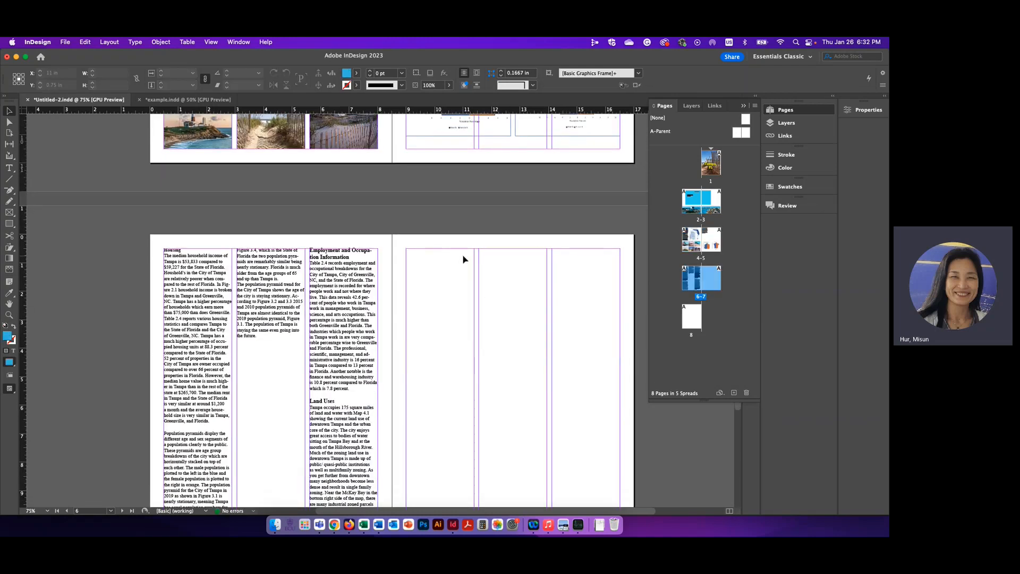
scroll(462, 257, up, 5)
scroll(494, 261, up, 3)
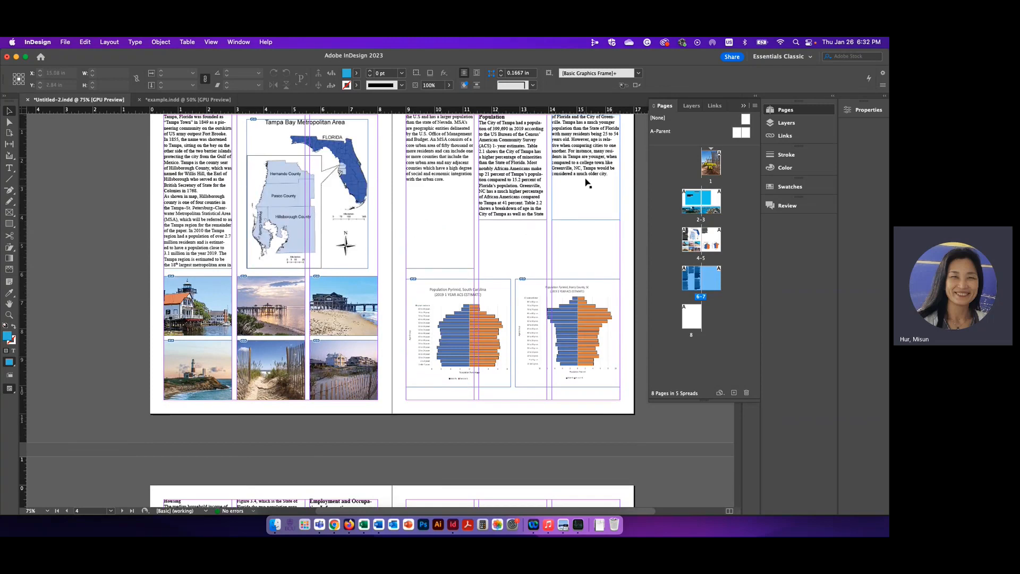
Step: Set the text frames in page 5's second and third columns to about 3.26 in high and check page 6's text flow
click(521, 220)
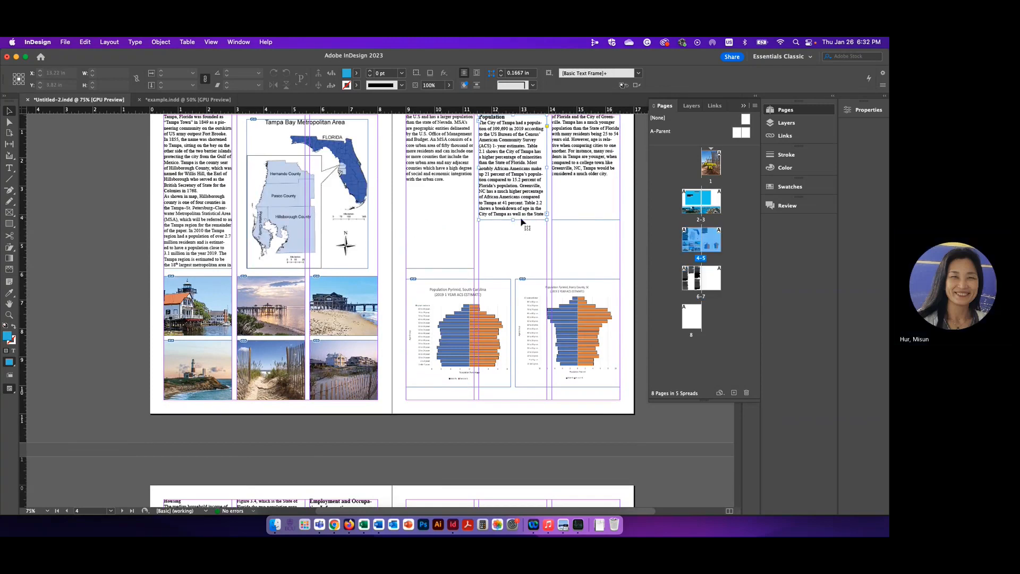
drag(513, 220, 514, 208)
click(582, 219)
click(514, 198)
click(589, 218)
drag(586, 220, 585, 208)
scroll(577, 224, down, 3)
scroll(126, 217, down, 10)
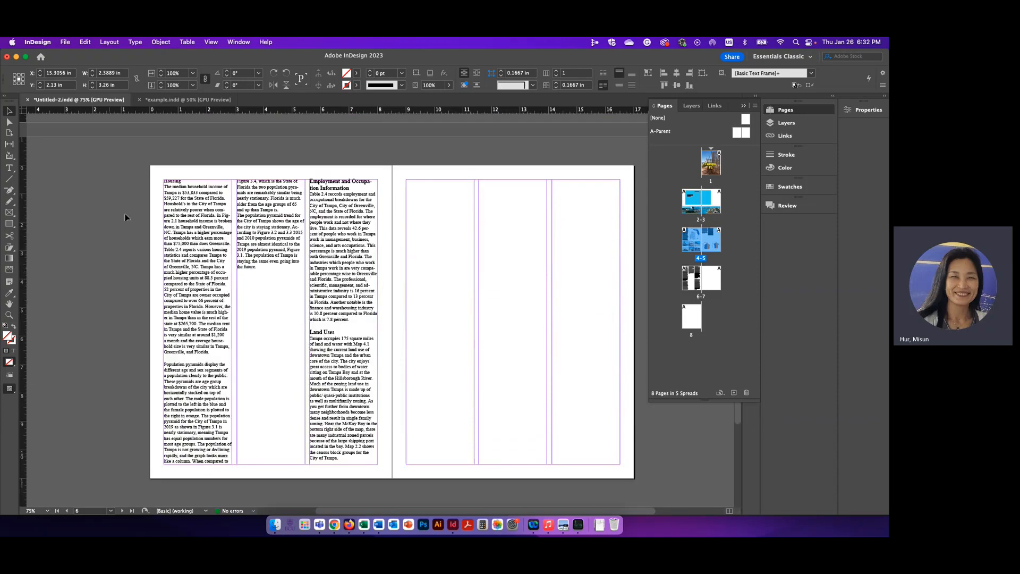
scroll(354, 273, up, 10)
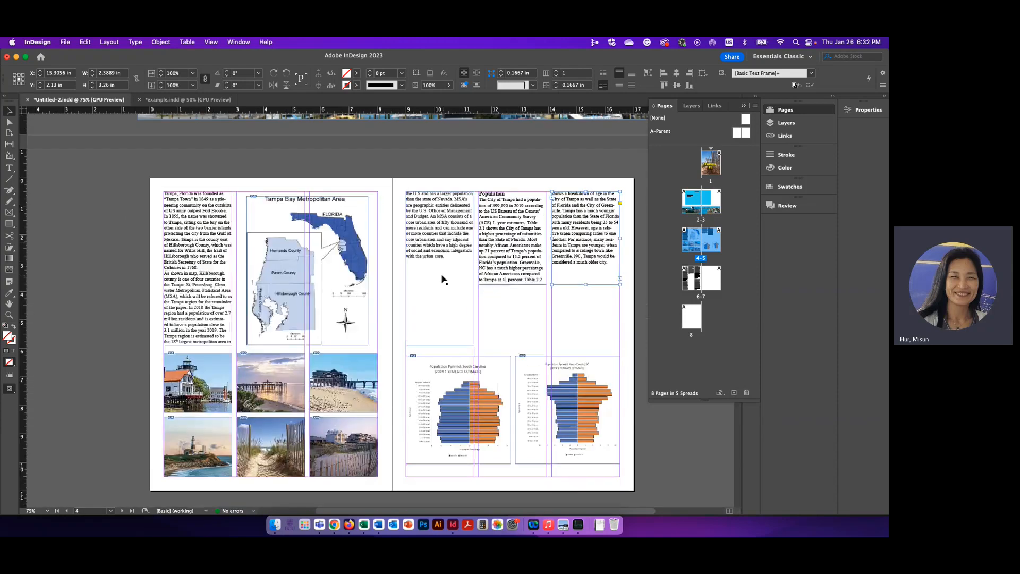
Step: Move page 5's second- and third-column text frames down to just above the population pyramid charts, aligned with each other
click(507, 238)
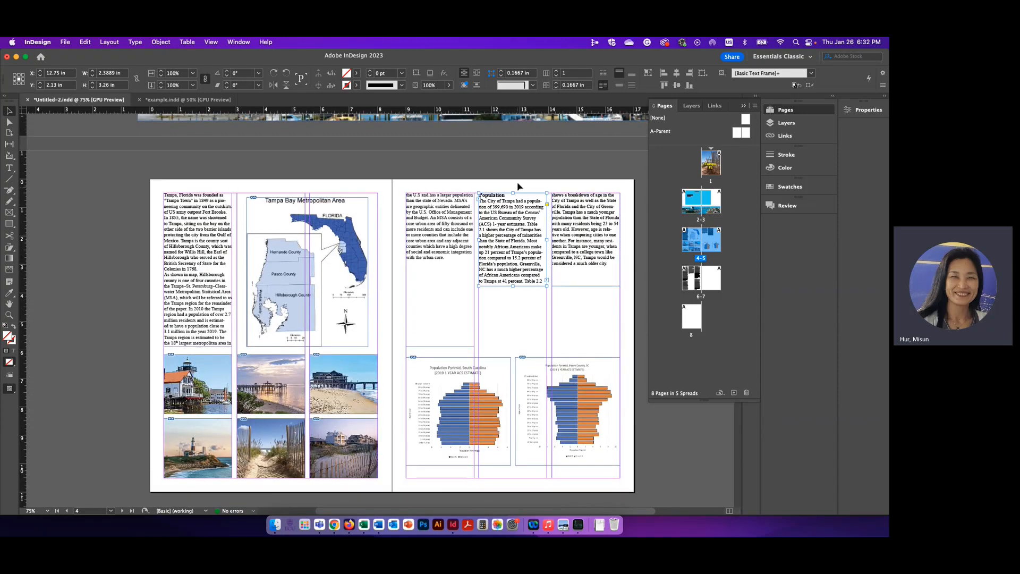
drag(518, 232, 522, 292)
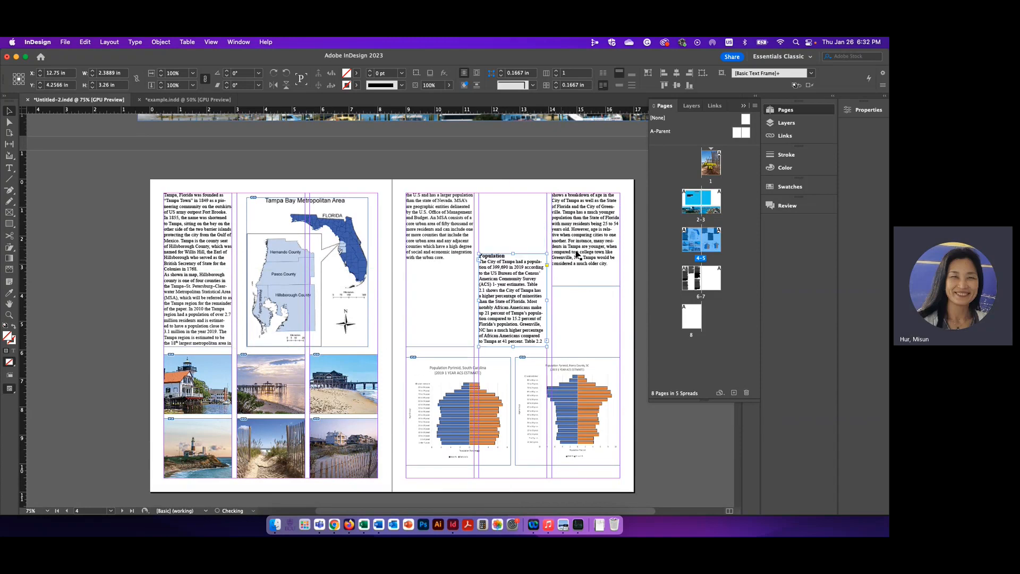
drag(577, 254, 577, 316)
click(511, 243)
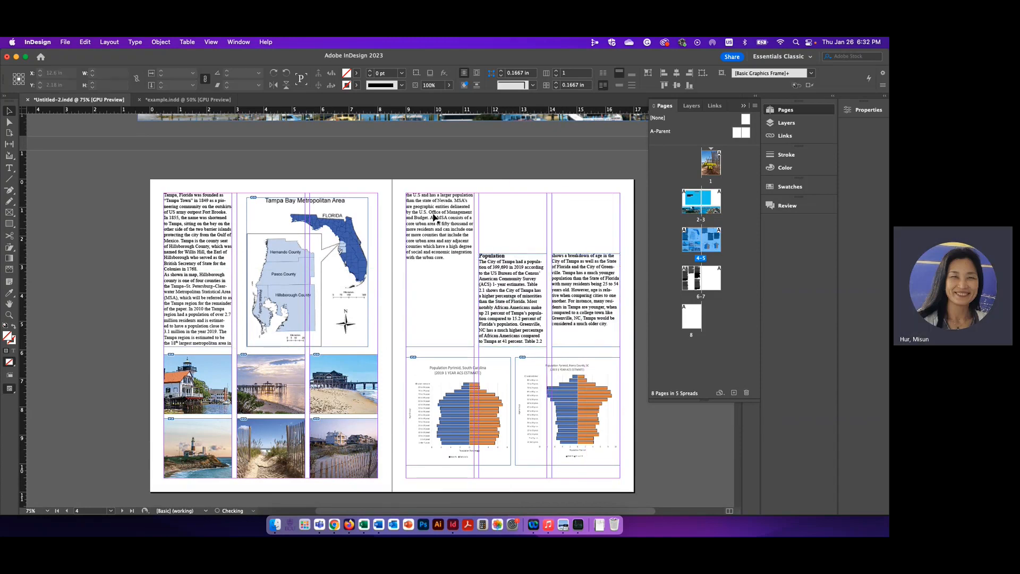
Step: Add a text frame about 4.94 by 0.9 in across the two columns above the Population text, containing "Population"
click(10, 169)
drag(478, 220, 620, 246)
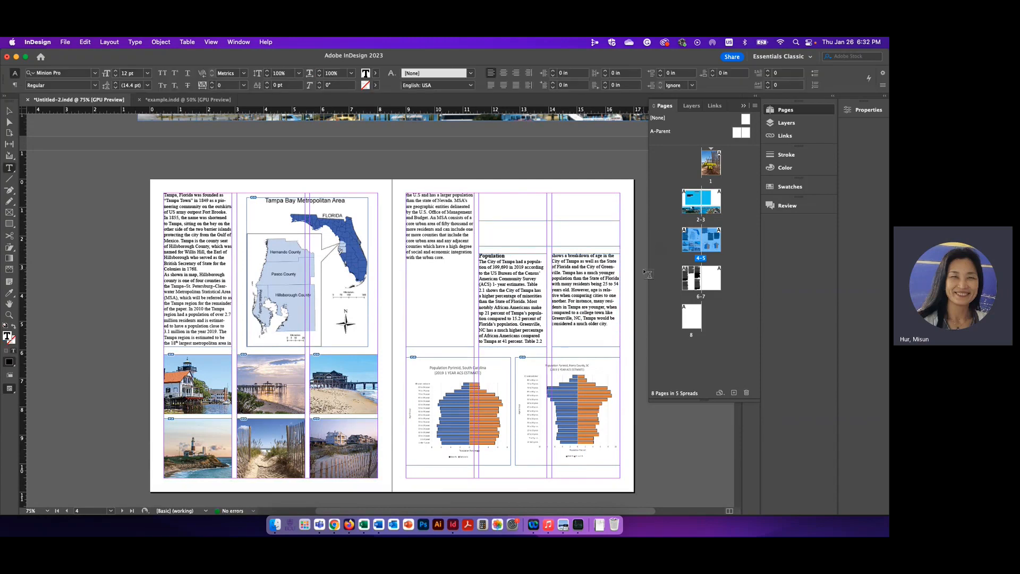
text(POPUL)
key(BackSpace)
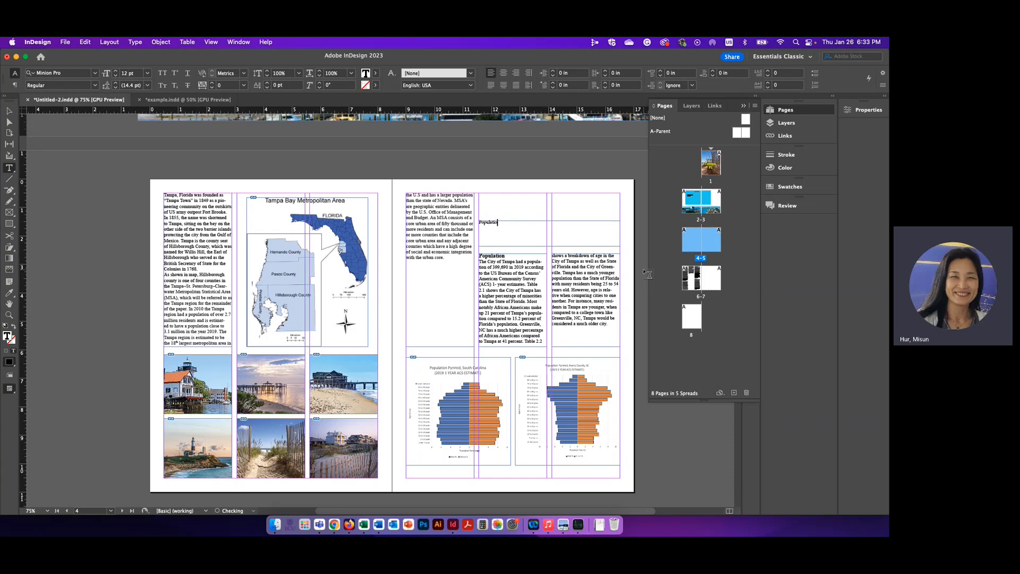
Step: Format the new "Population" title as 30 pt Museo in the 900 weight
key(super+a)
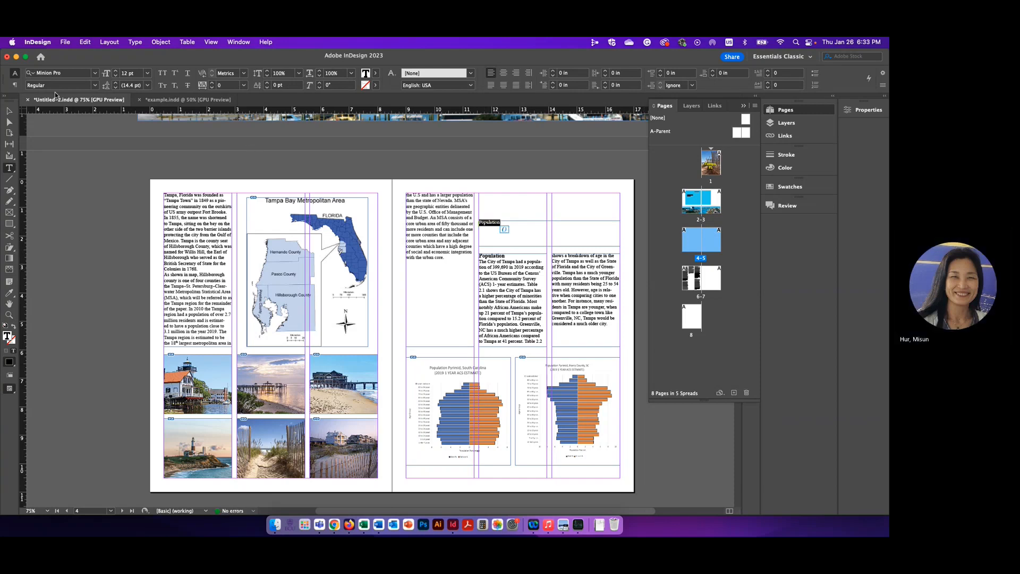
click(147, 73)
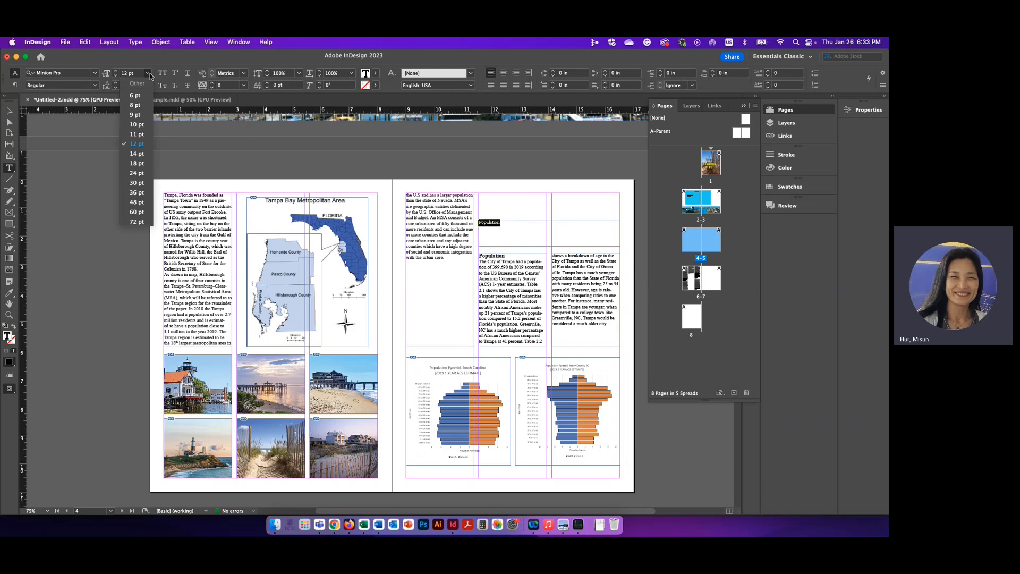
click(141, 183)
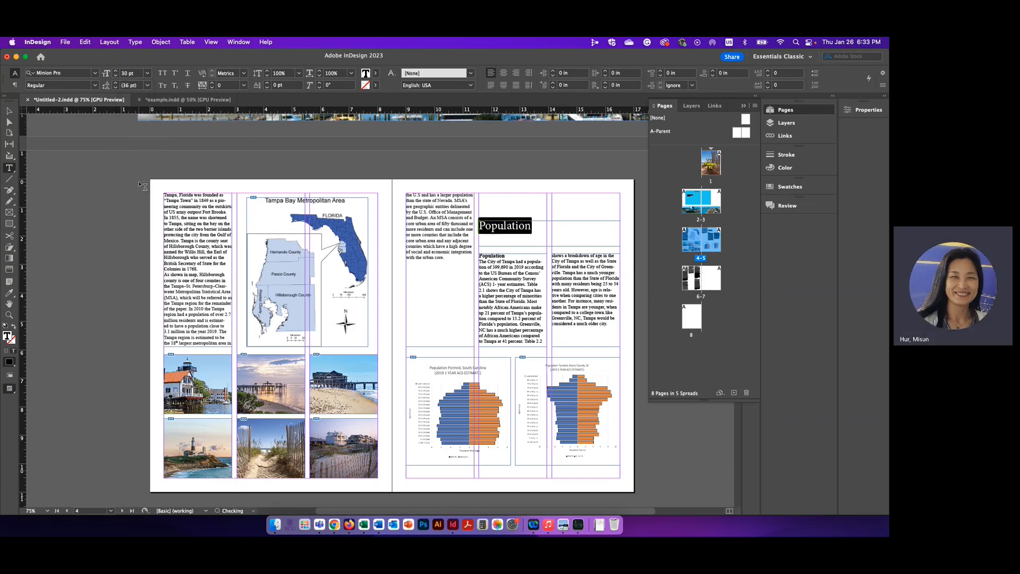
click(95, 73)
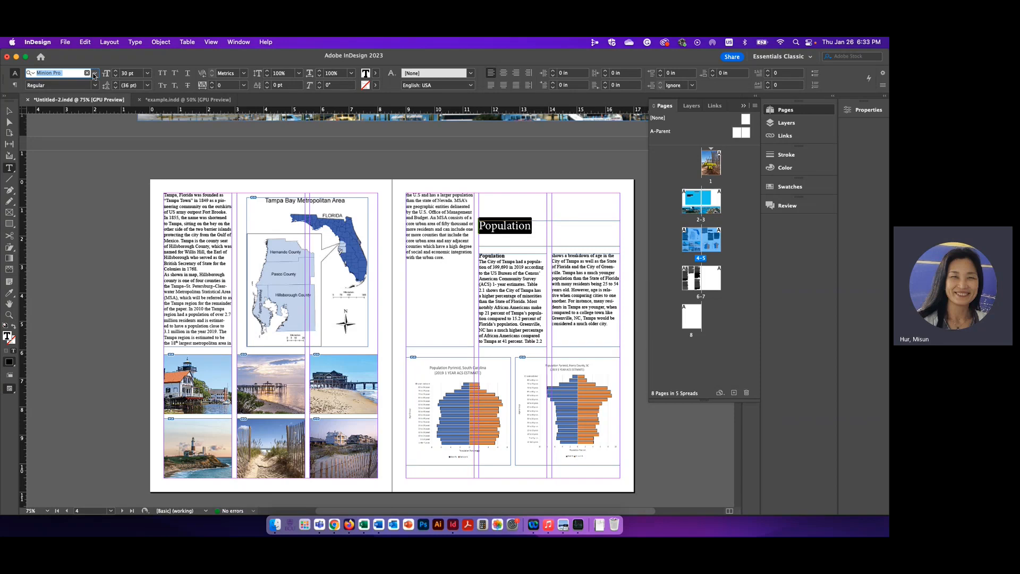
click(94, 74)
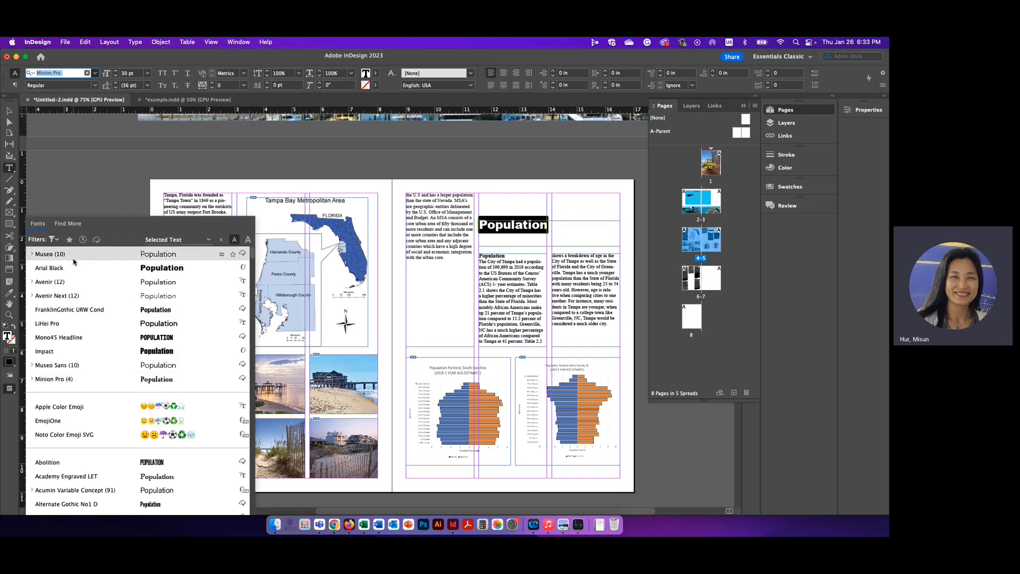
click(74, 256)
click(95, 86)
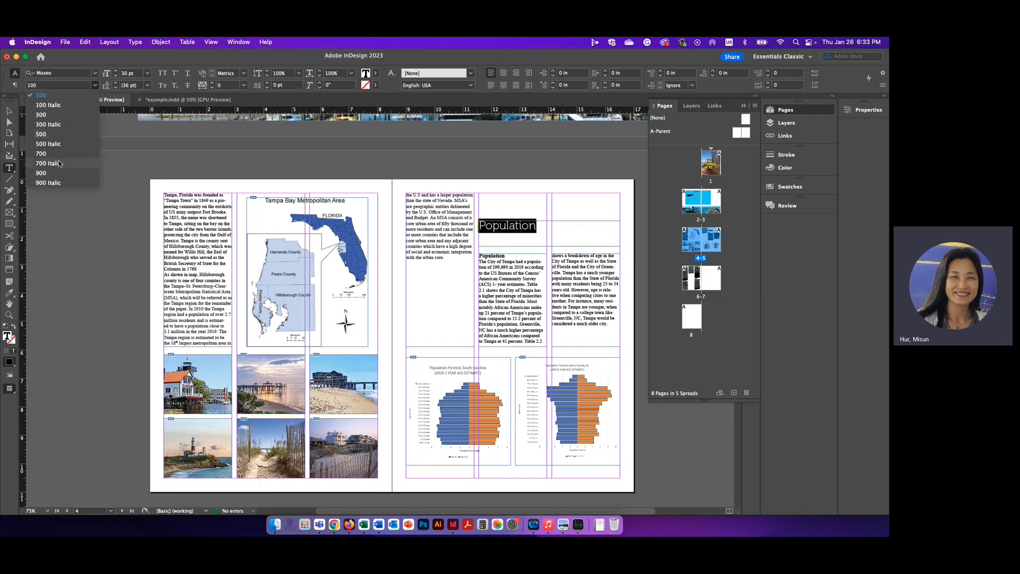
click(54, 173)
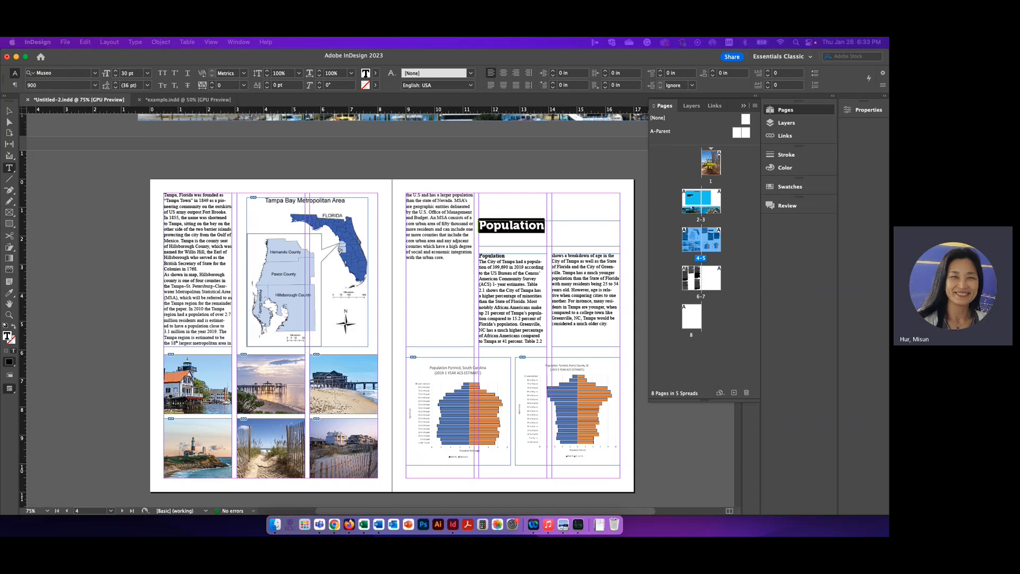
Step: Color the "Population" title pink, hex e6567b
click(240, 170)
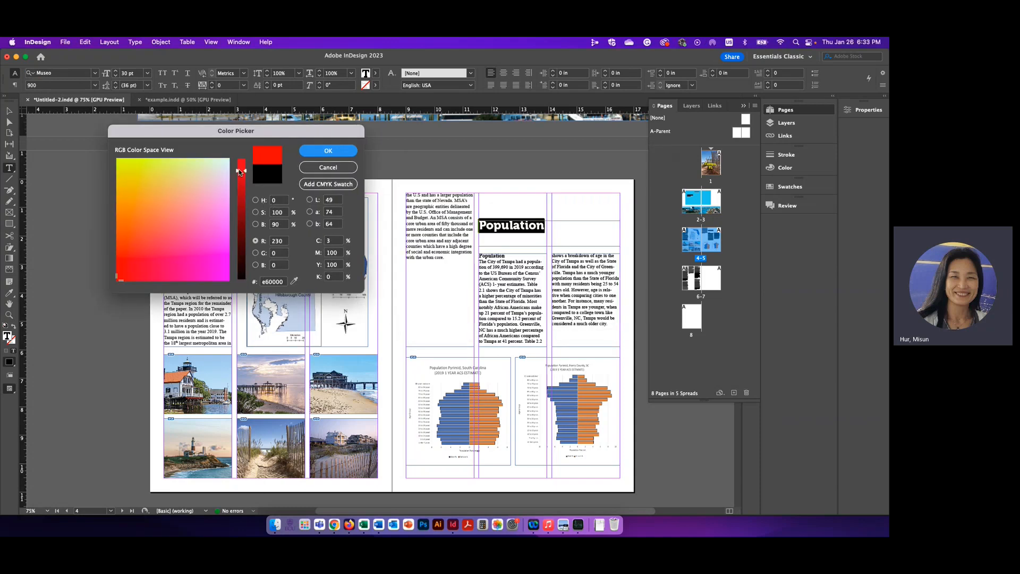
click(213, 170)
click(171, 243)
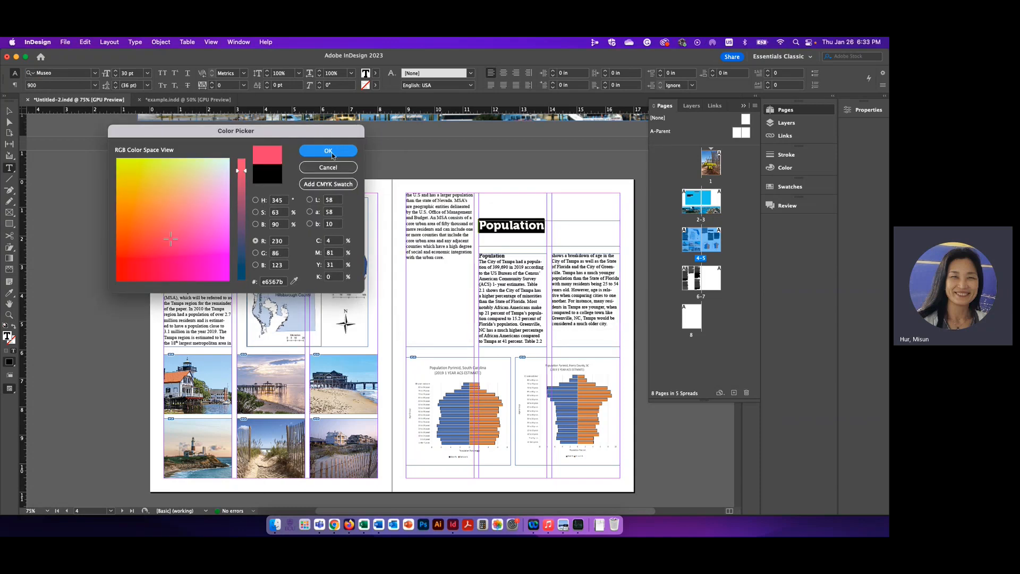
click(330, 153)
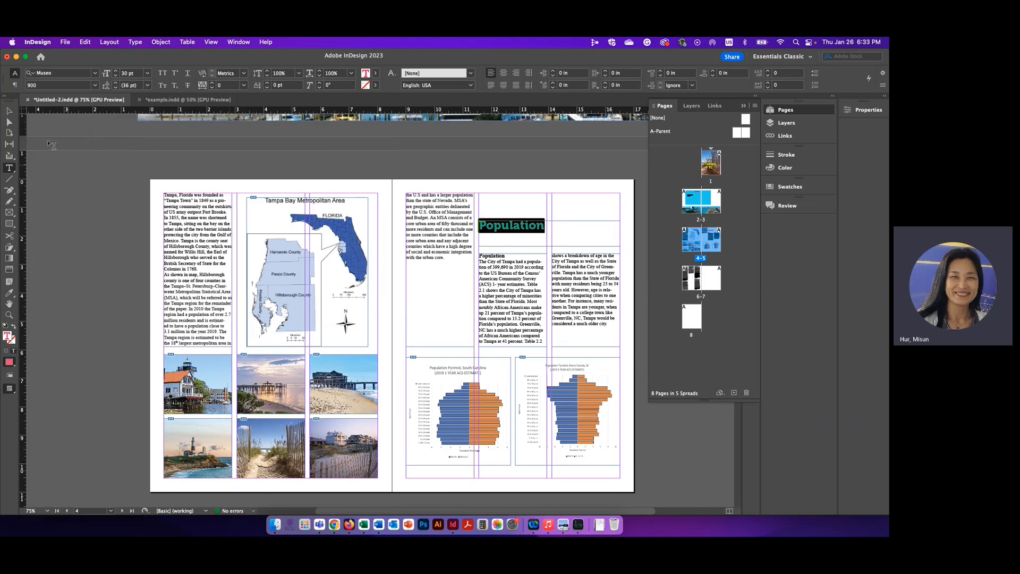
Step: Lower the "Population" title so it sits directly above the two columns of body text
click(9, 111)
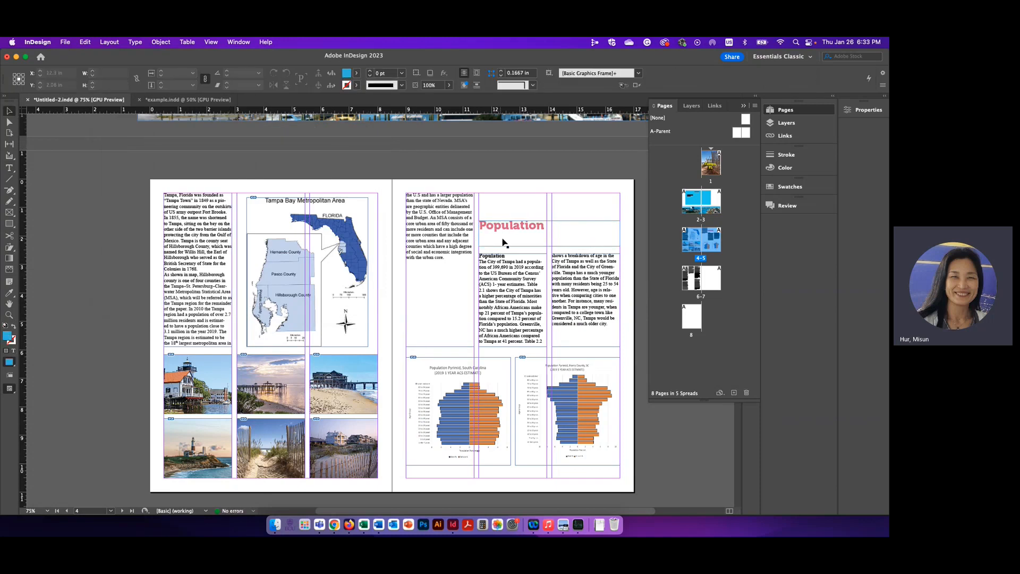
click(504, 242)
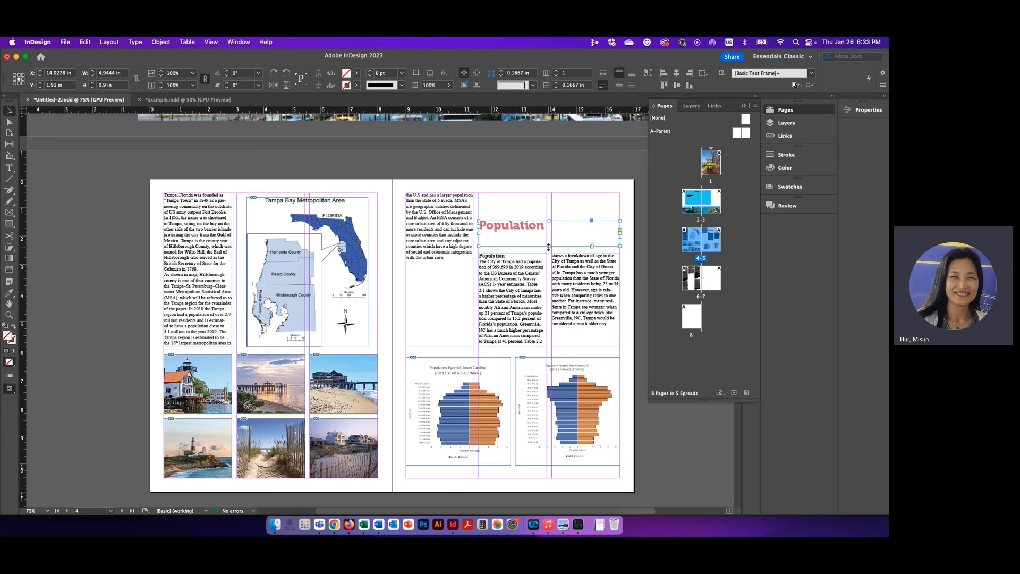
mouse_move(549, 246)
mouse_down()
mouse_move(548, 232)
mouse_move(532, 248)
mouse_up()
click(521, 219)
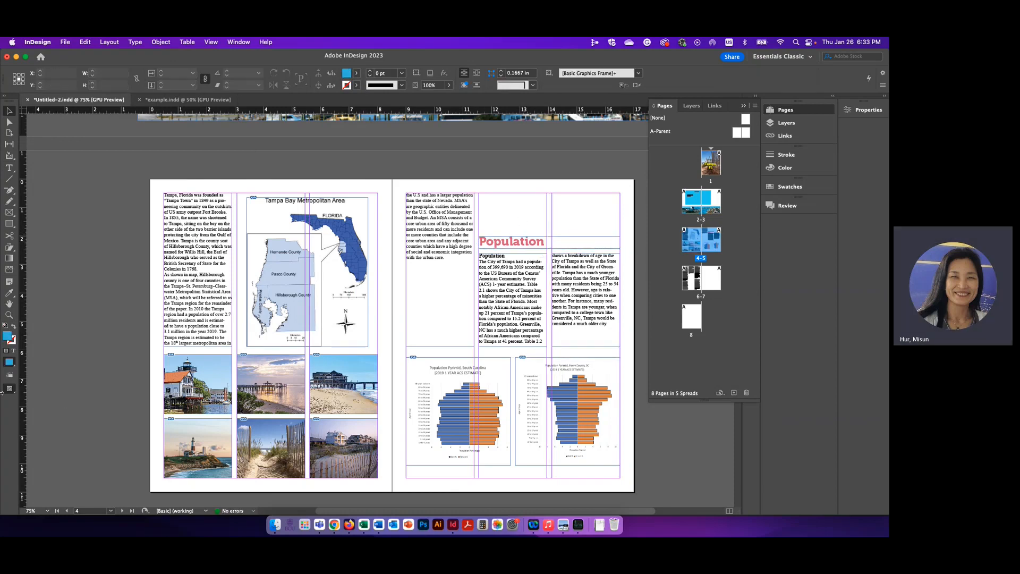
Step: Preview the current spread in Presentation mode, then return to the normal view
click(8, 390)
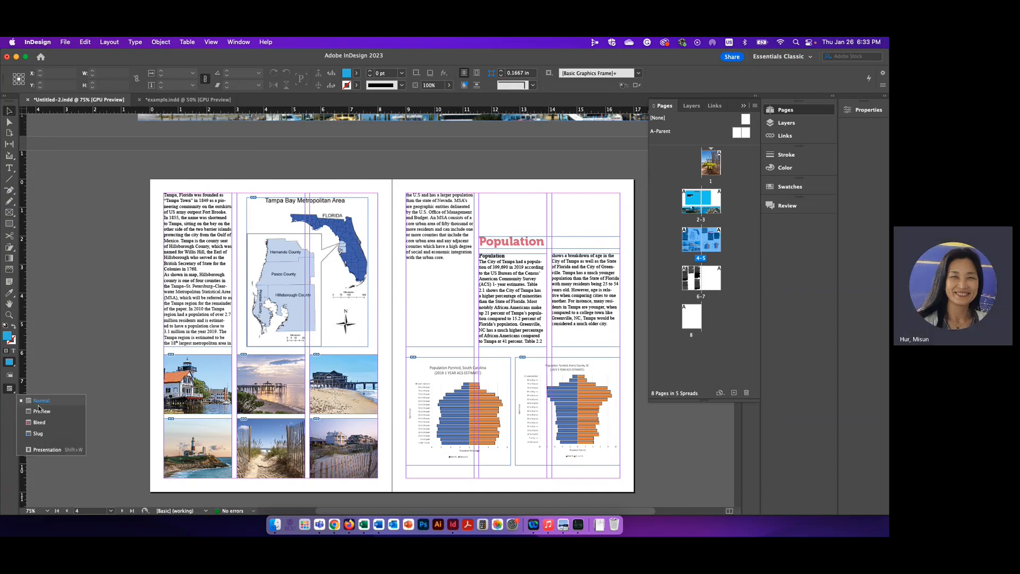
click(43, 450)
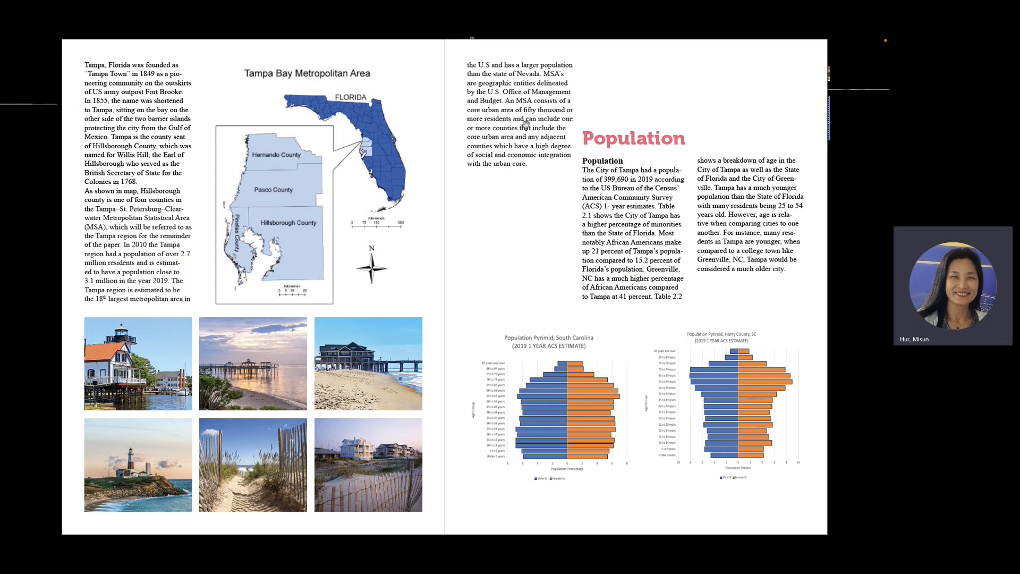
key(Escape)
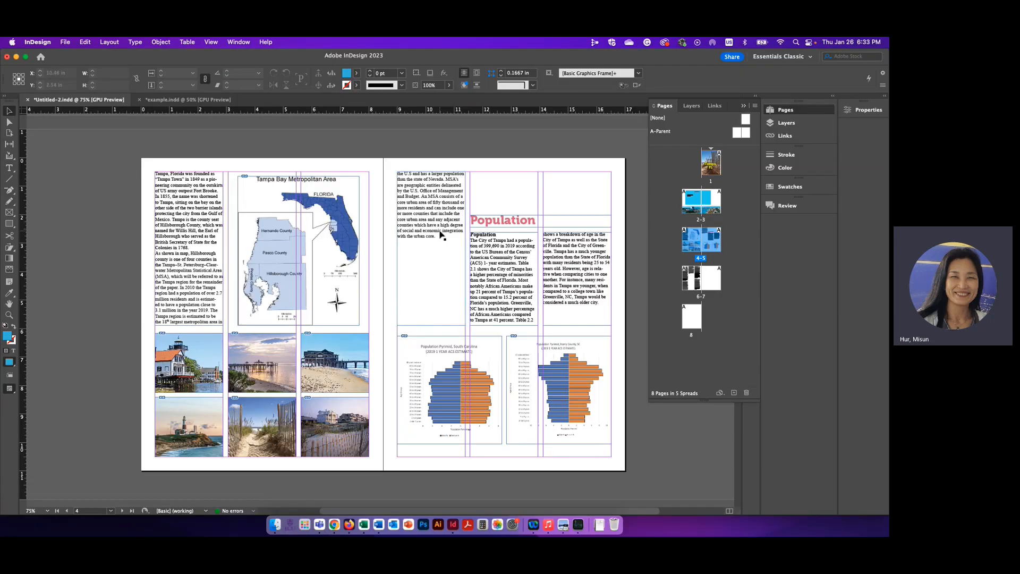
Step: Move the Population title and its first text column up to the top margin, and lower the second Population text column slightly
click(441, 290)
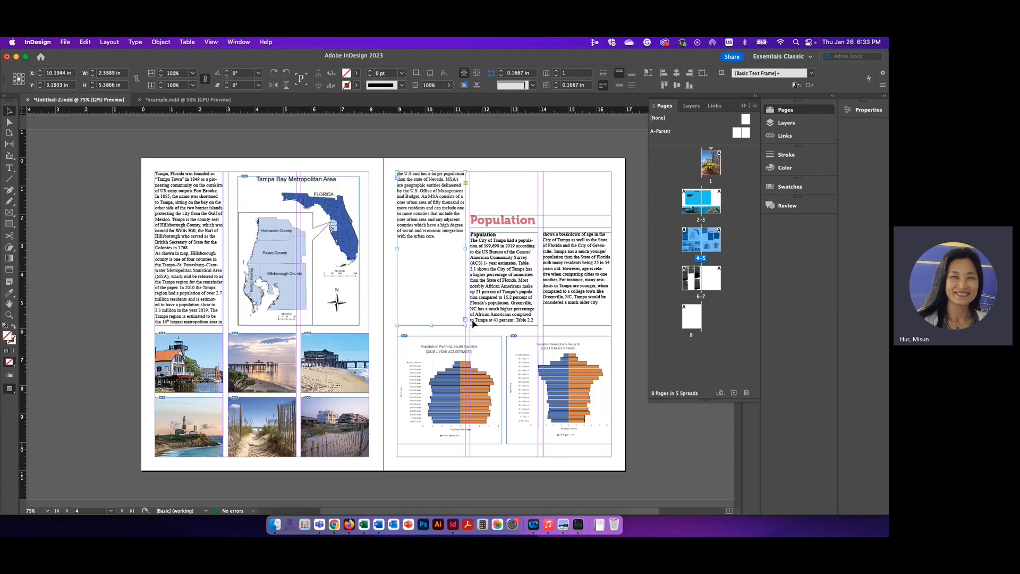
drag(498, 203, 571, 295)
click(556, 282)
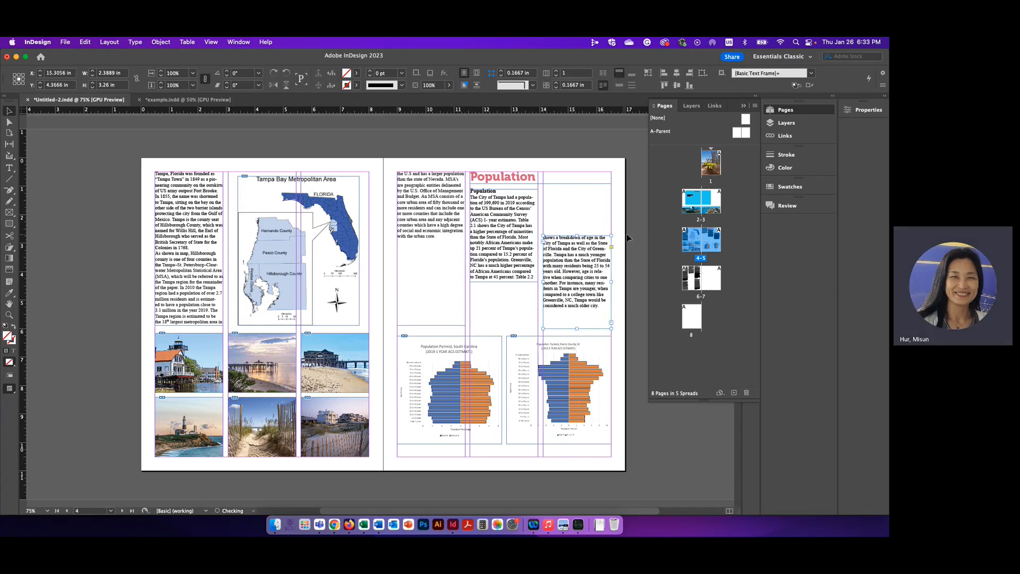
Step: Narrow the Population title frame to about 2.56 in wide so it covers only the page's middle column
click(566, 199)
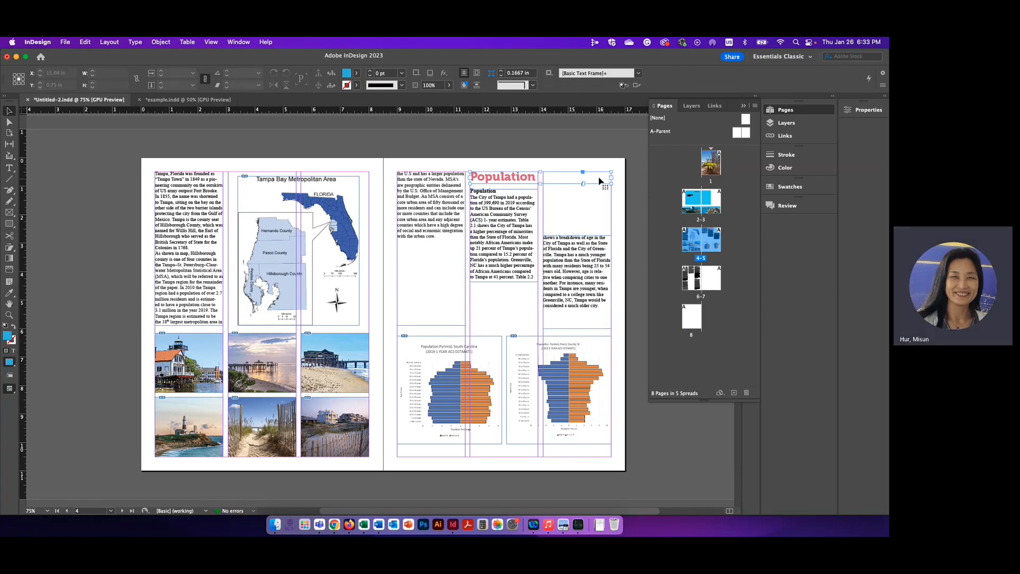
click(610, 181)
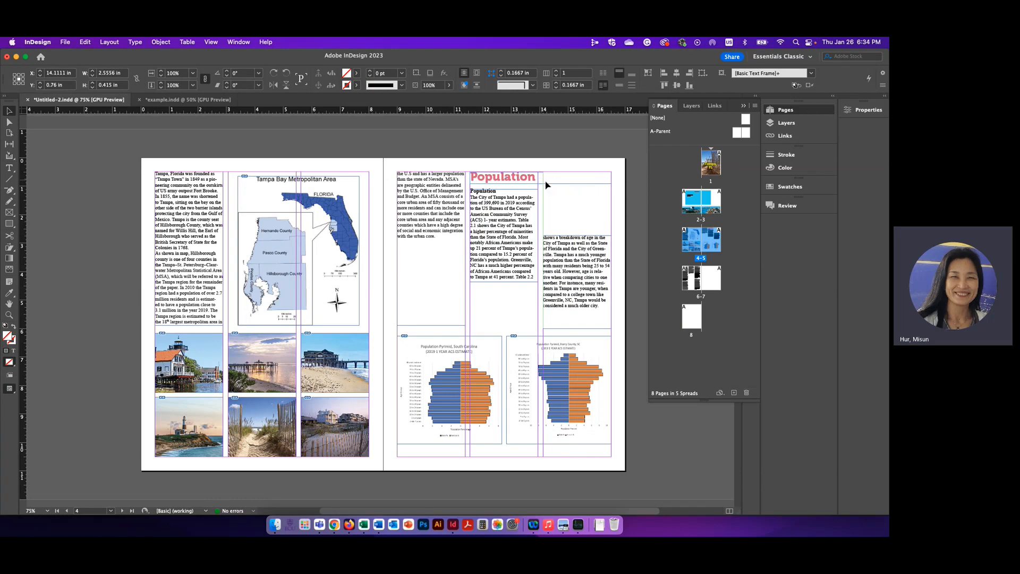
click(561, 194)
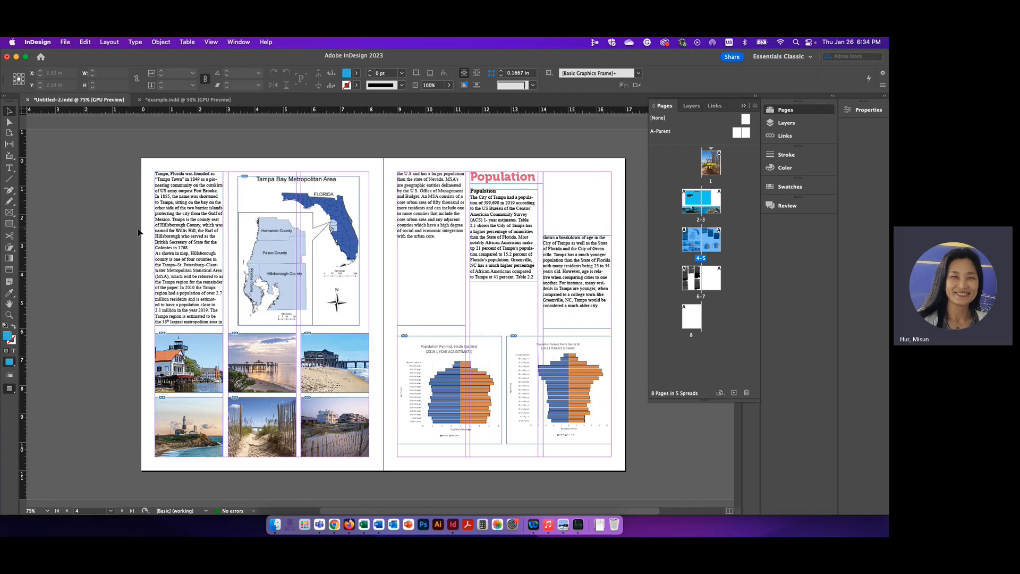
Step: Shorten the middle column's text frame on page 6 to about 4.28 in high by raising its lower edge
scroll(584, 292, down, 5)
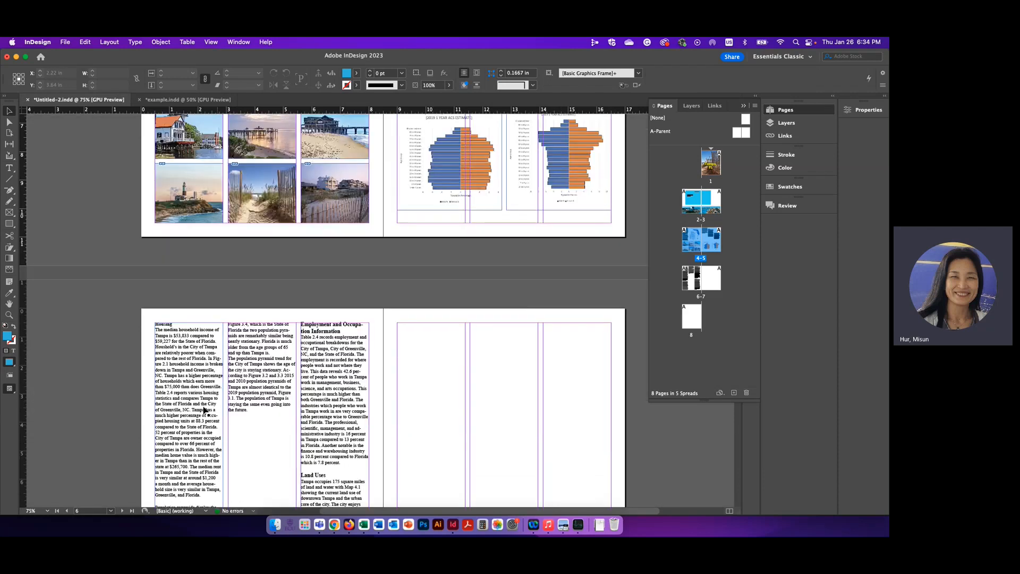
click(270, 381)
scroll(268, 396, down, 4)
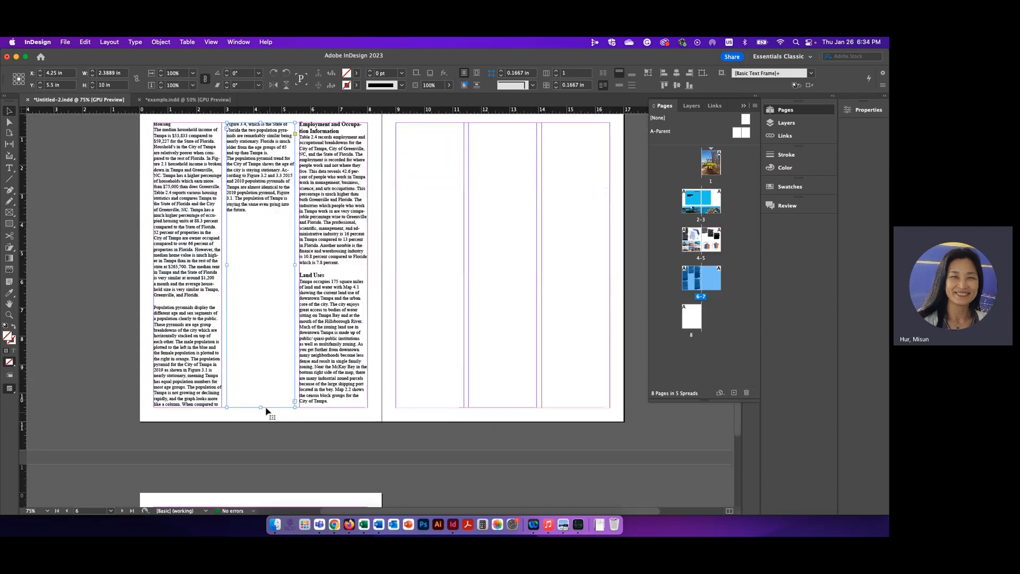
drag(260, 407, 261, 245)
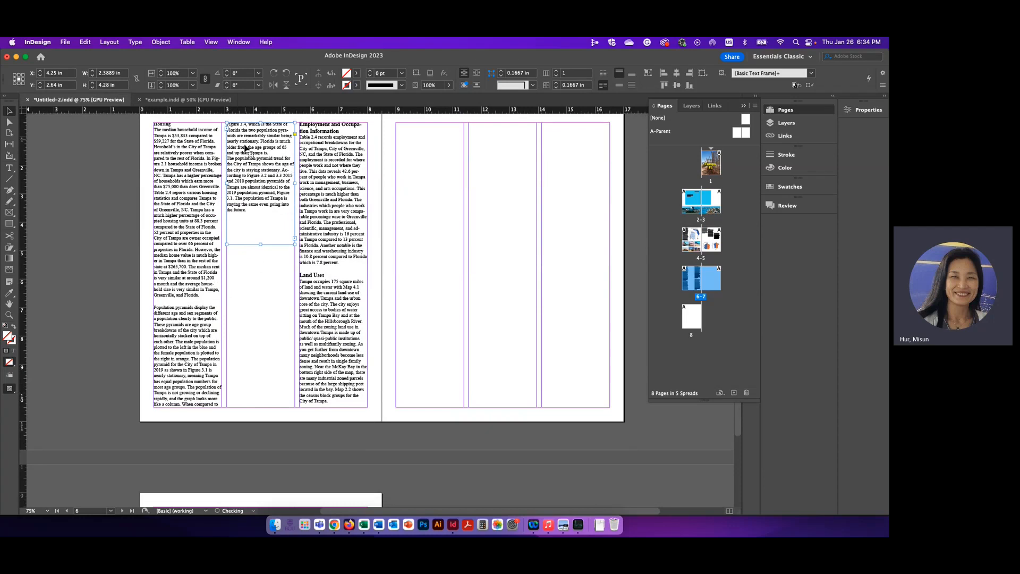
Step: Shorten the Employment and Occupation column on page 6 to about 3.79 in high and pick up its overset text for placing on page 7
click(342, 394)
drag(335, 401, 333, 230)
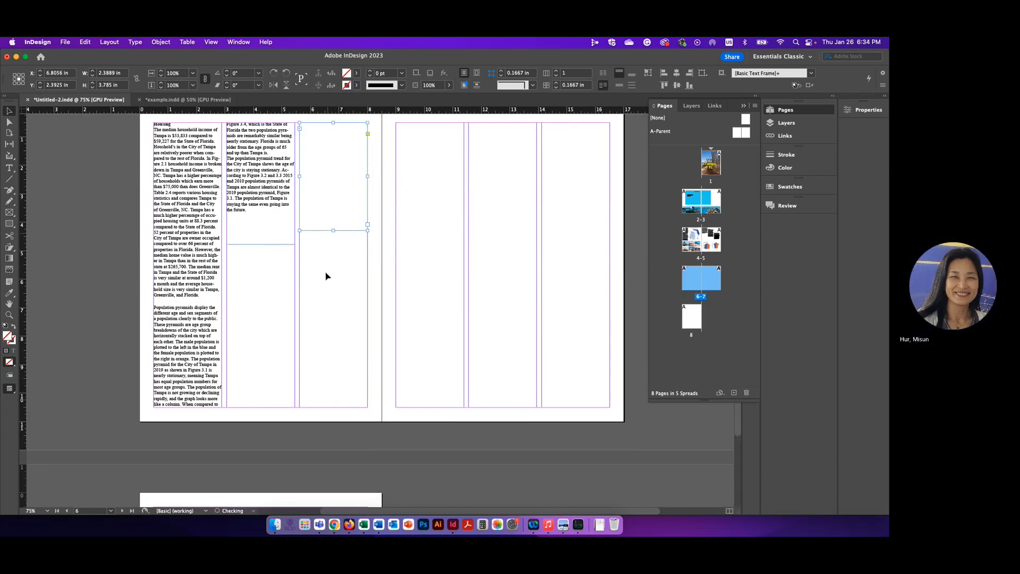
click(367, 225)
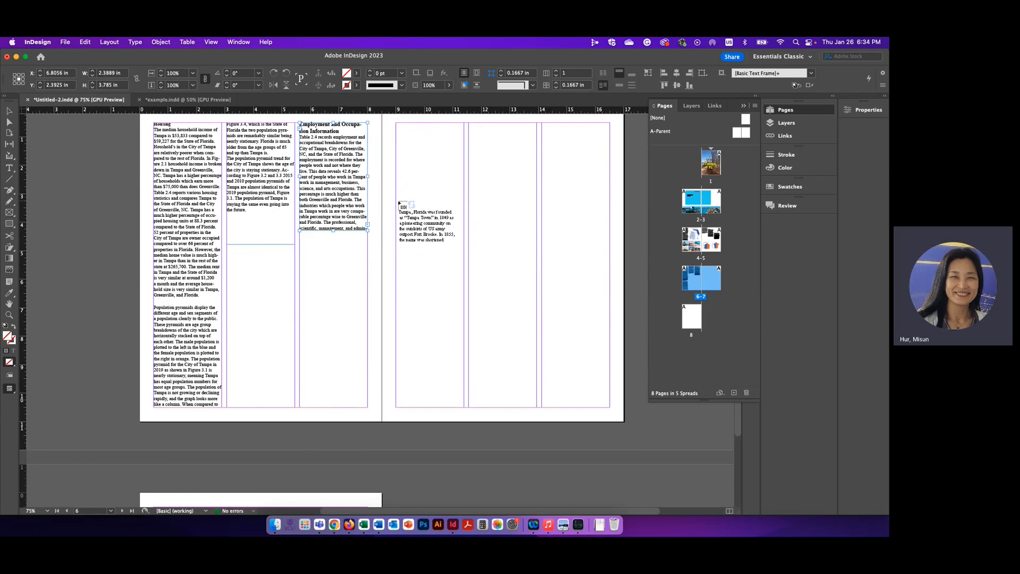